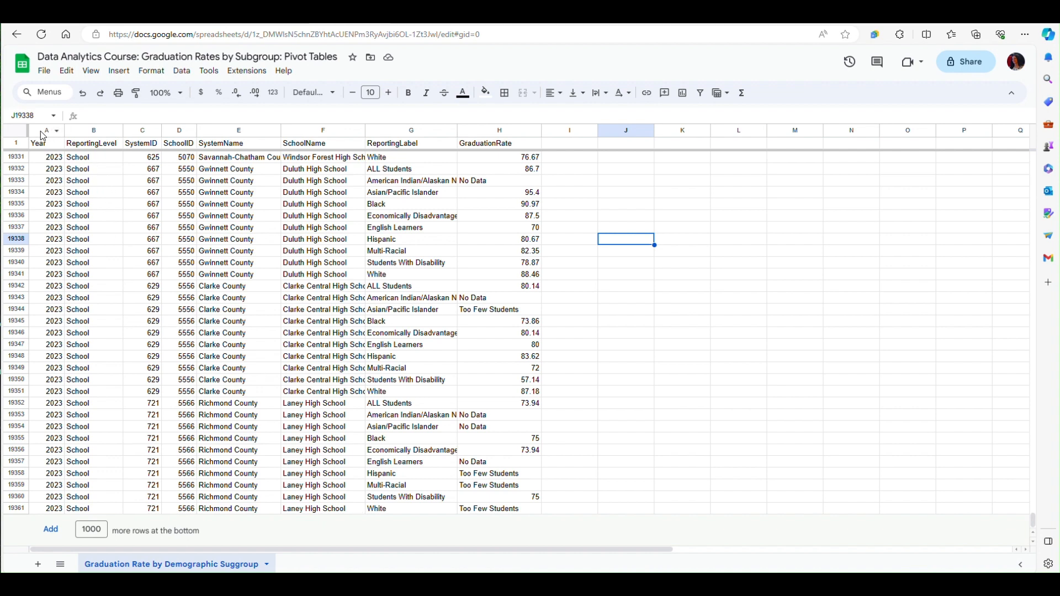
- Create a pivot table on a new sheet from columns A through H of the graduation rate data
{"action": "left_click_drag", "start_coordinate": [43, 135], "coordinate": [486, 166]}
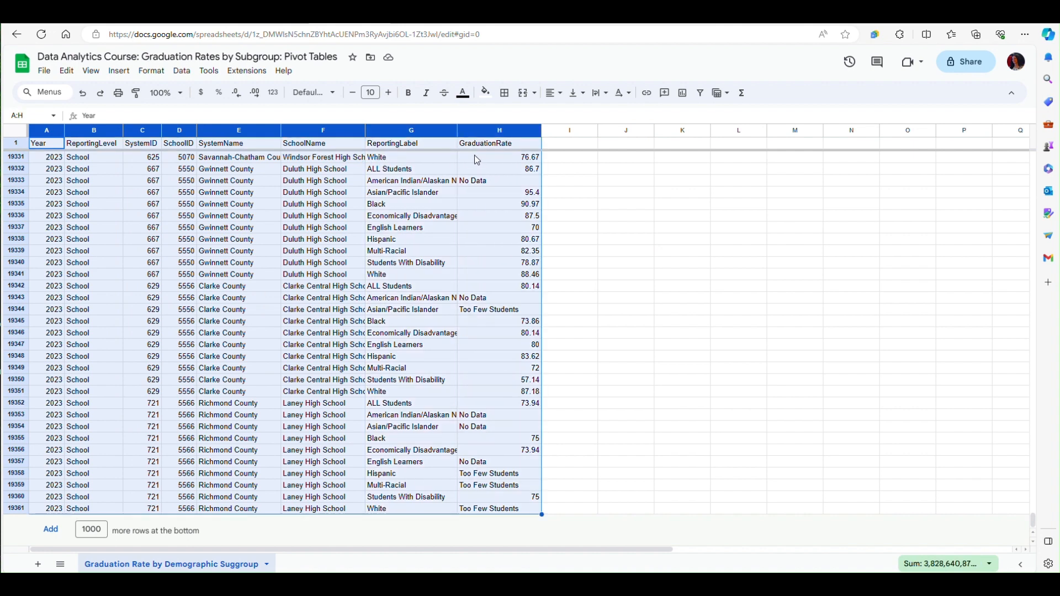
{"action": "left_click", "coordinate": [117, 72]}
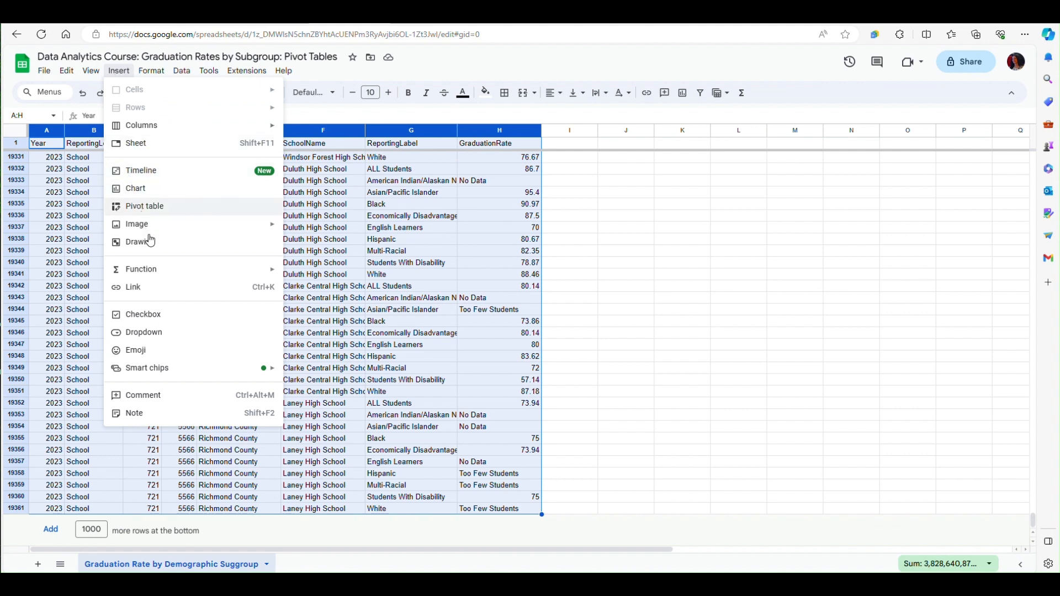
{"action": "left_click", "coordinate": [154, 207]}
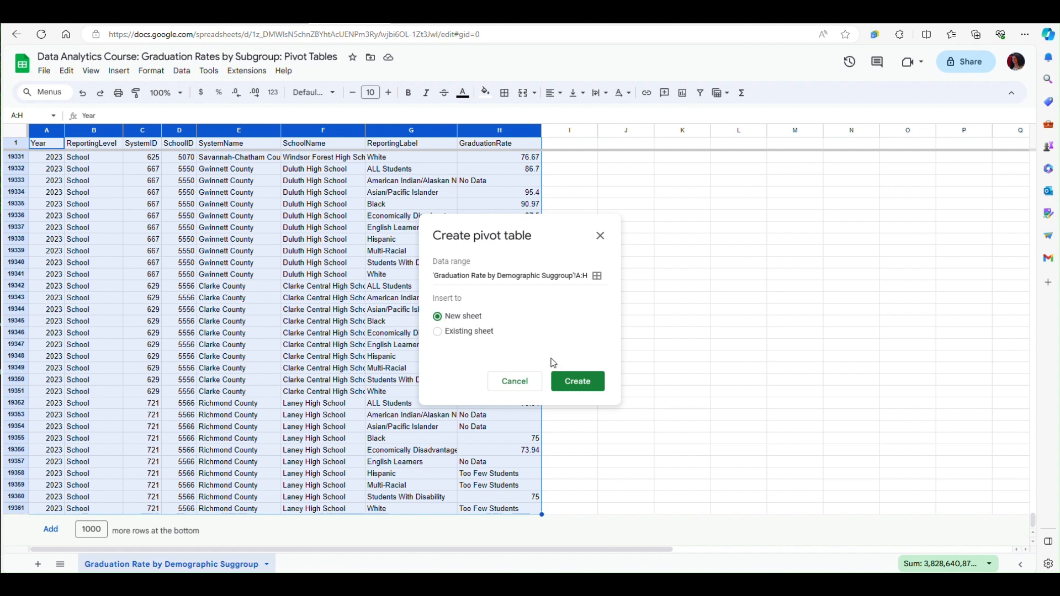
{"action": "left_click", "coordinate": [578, 383]}
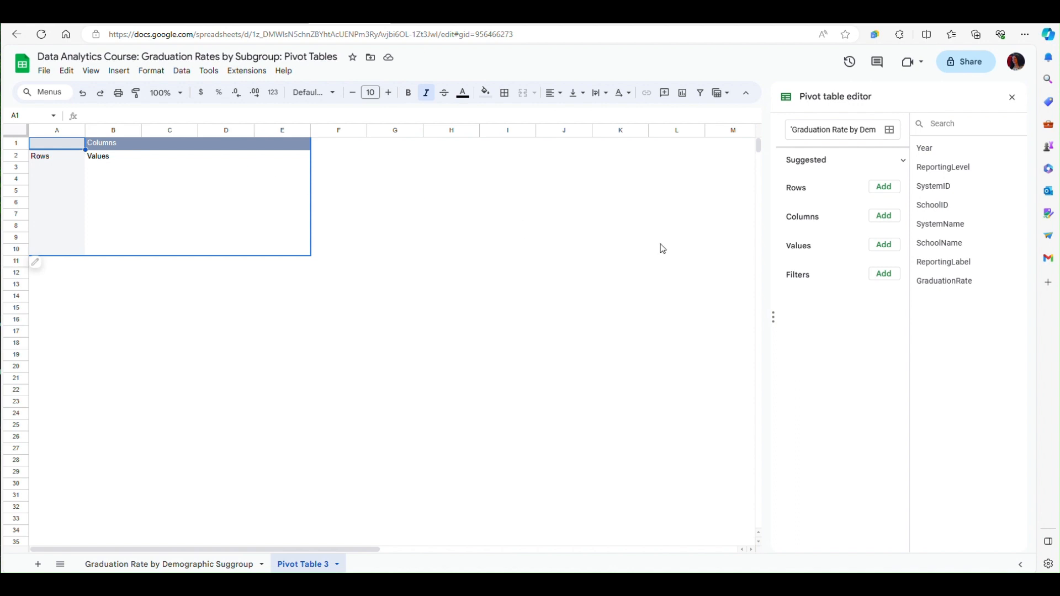
- Set ReportingLabel as the pivot table's rows and add GraduationRate as a value summarized by AVERAGE
{"action": "left_click", "coordinate": [884, 187]}
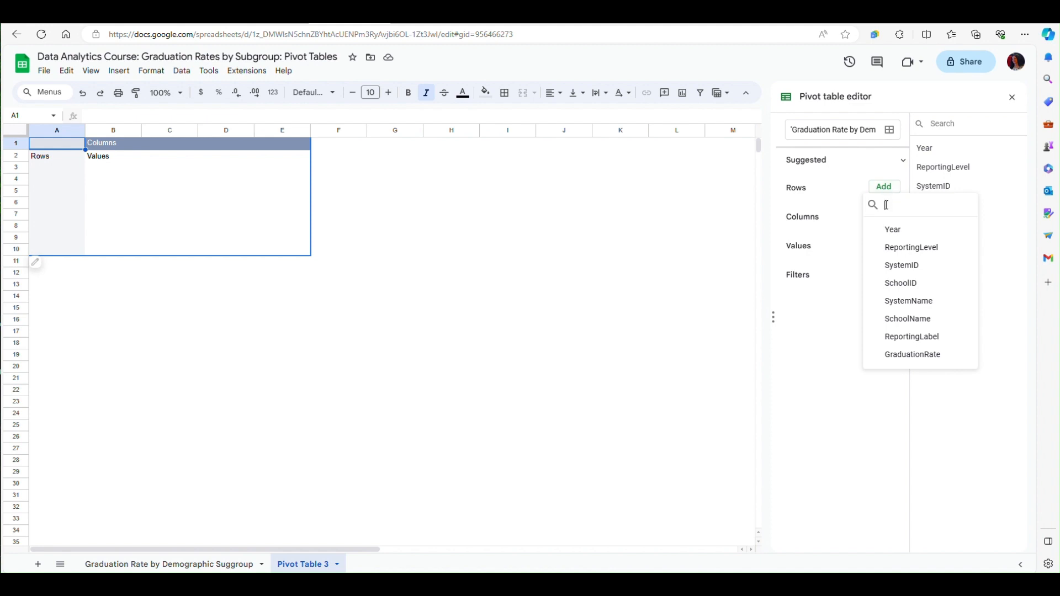
{"action": "left_click", "coordinate": [912, 338]}
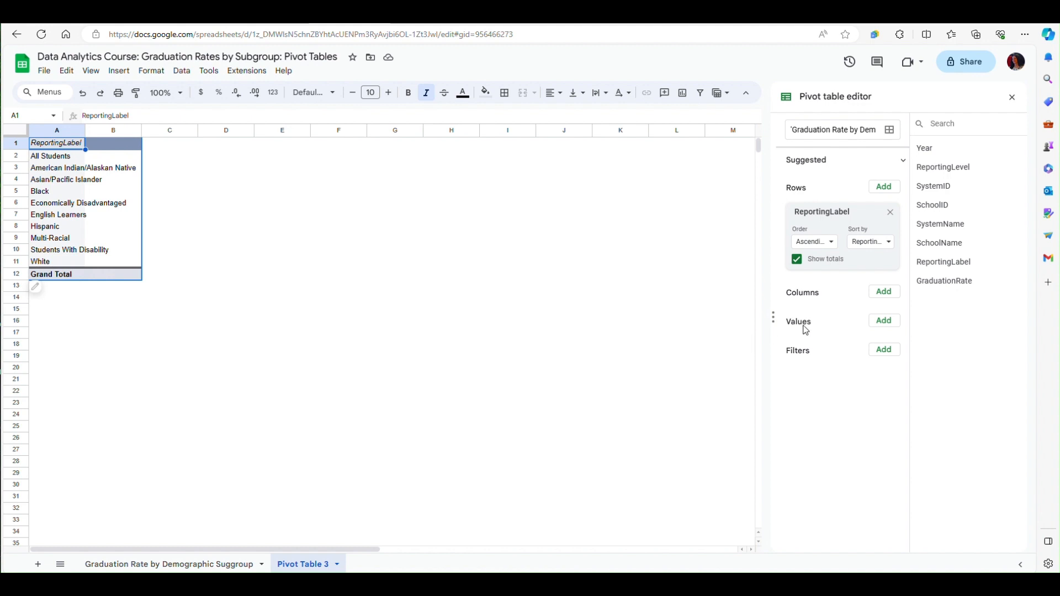
{"action": "left_click", "coordinate": [883, 325]}
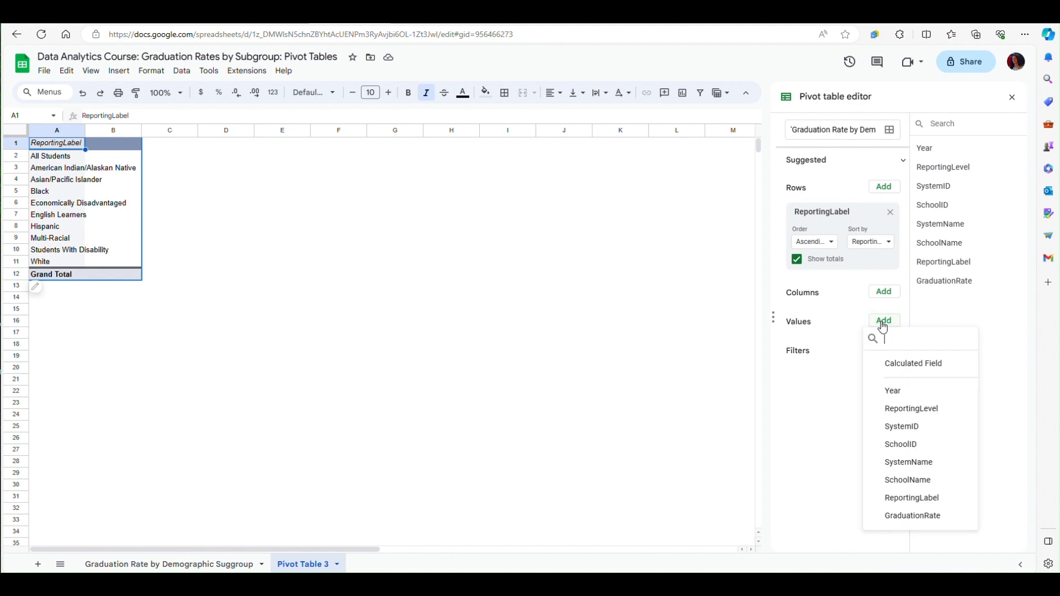
{"action": "left_click", "coordinate": [918, 521]}
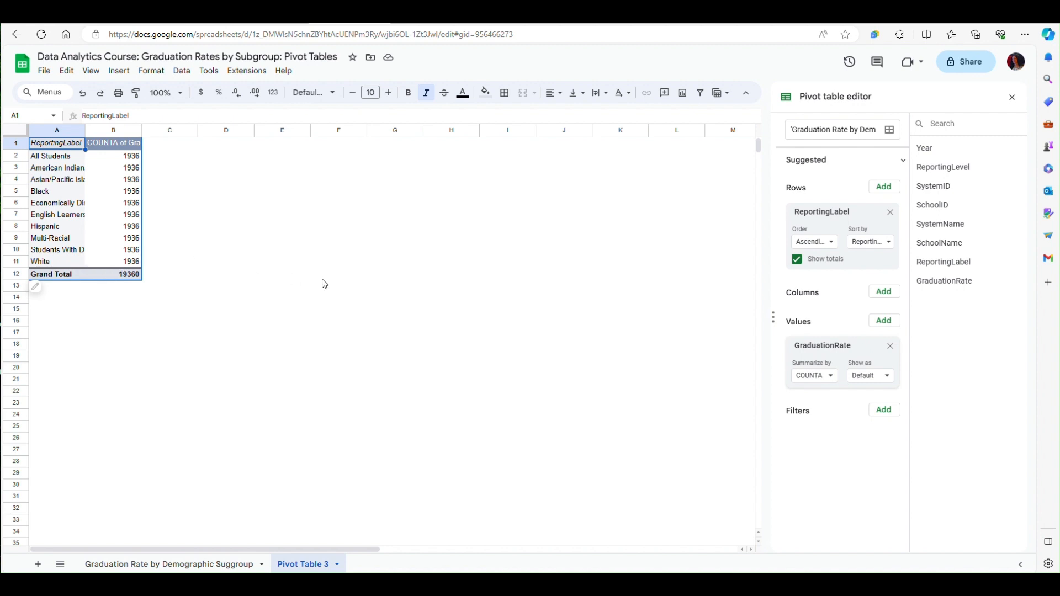
{"action": "left_click", "coordinate": [830, 378]}
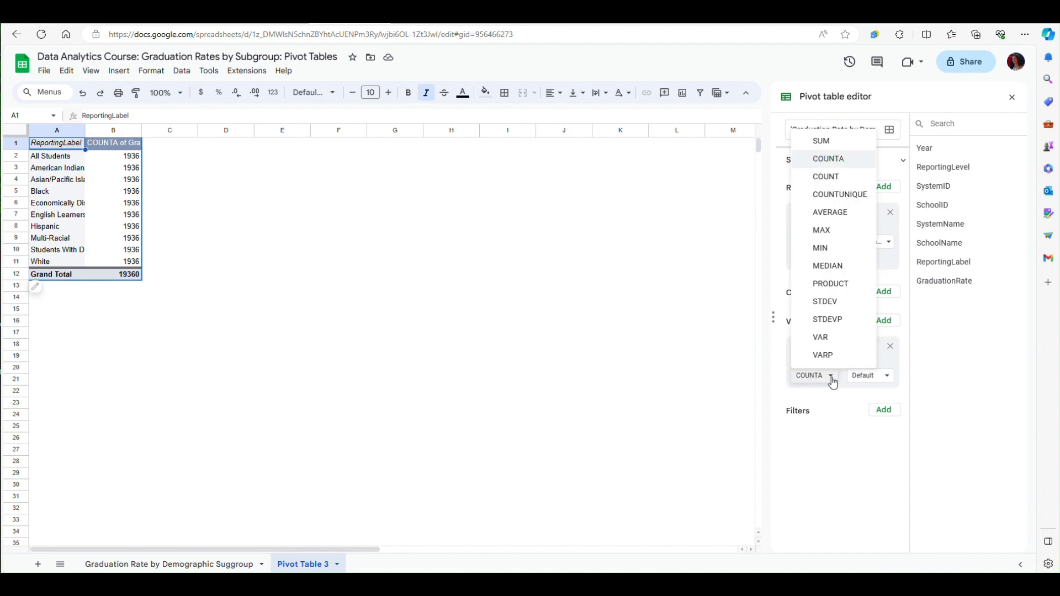
{"action": "left_click", "coordinate": [835, 215]}
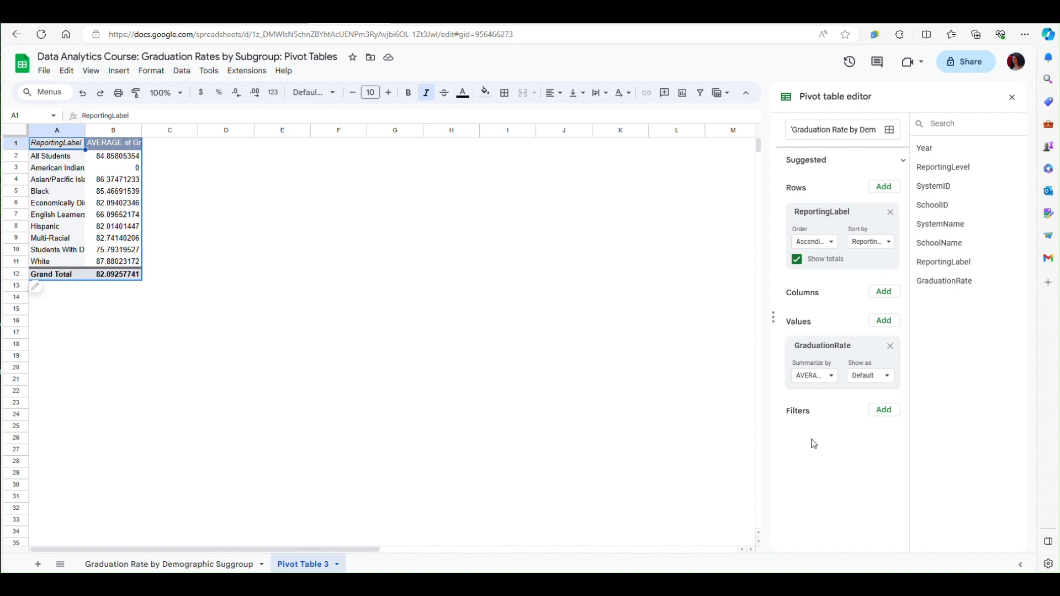
- Add GraduationRate as a second pivot table value, summarized by MEDIAN
{"action": "left_click", "coordinate": [884, 323]}
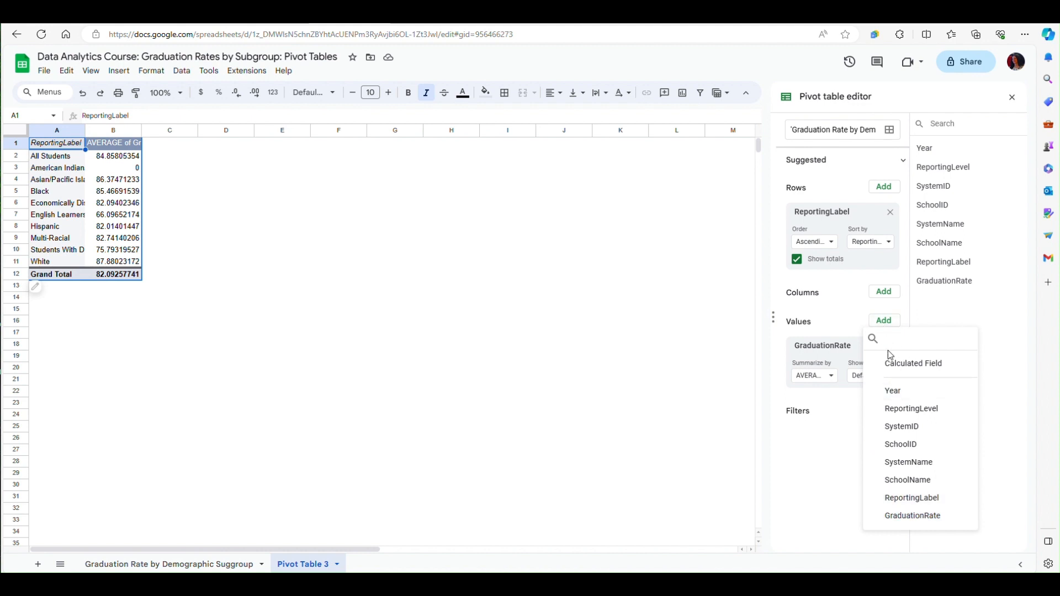
{"action": "left_click", "coordinate": [918, 519]}
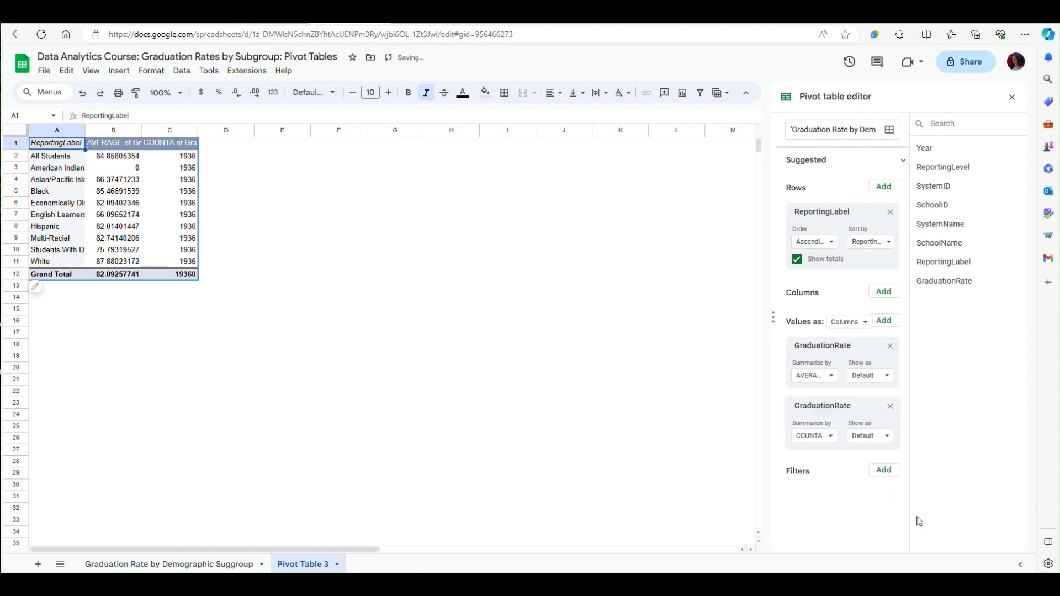
{"action": "left_click", "coordinate": [831, 437]}
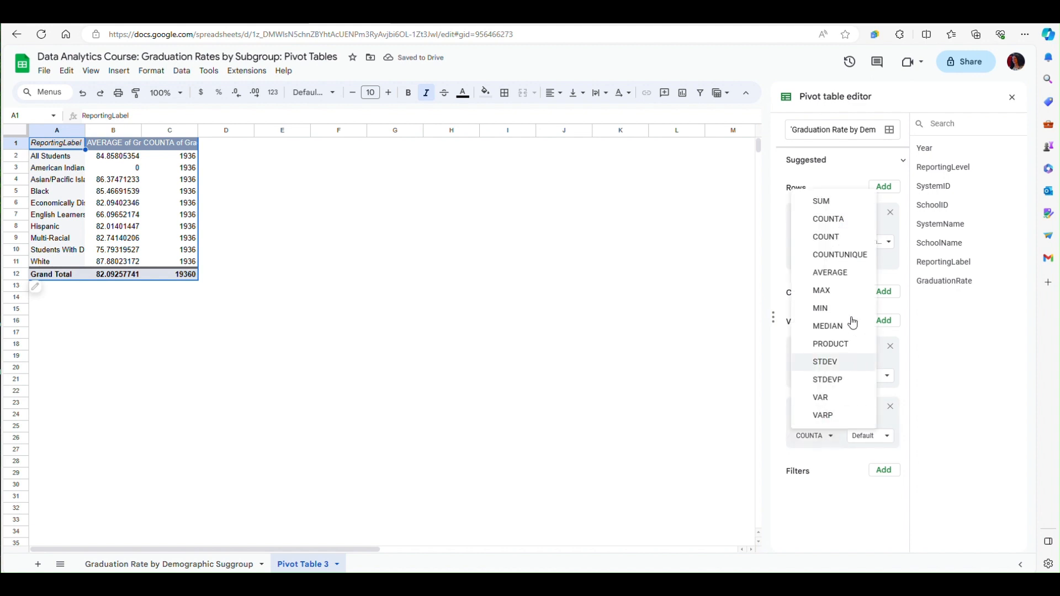
{"action": "left_click", "coordinate": [838, 329]}
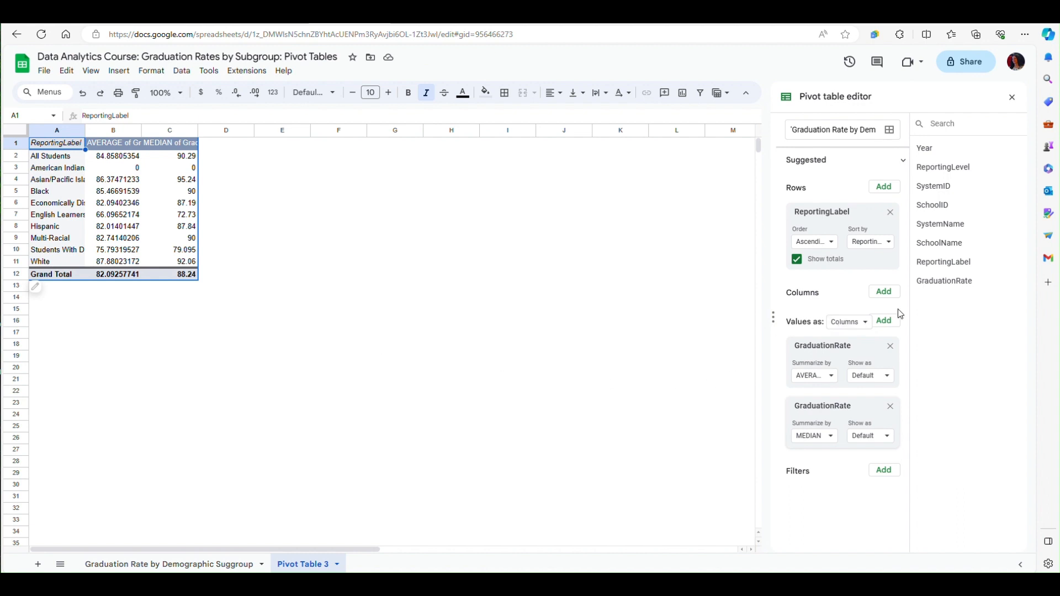
- Add GraduationRate as a third pivot table value, summarized by MIN
{"action": "left_click", "coordinate": [885, 321]}
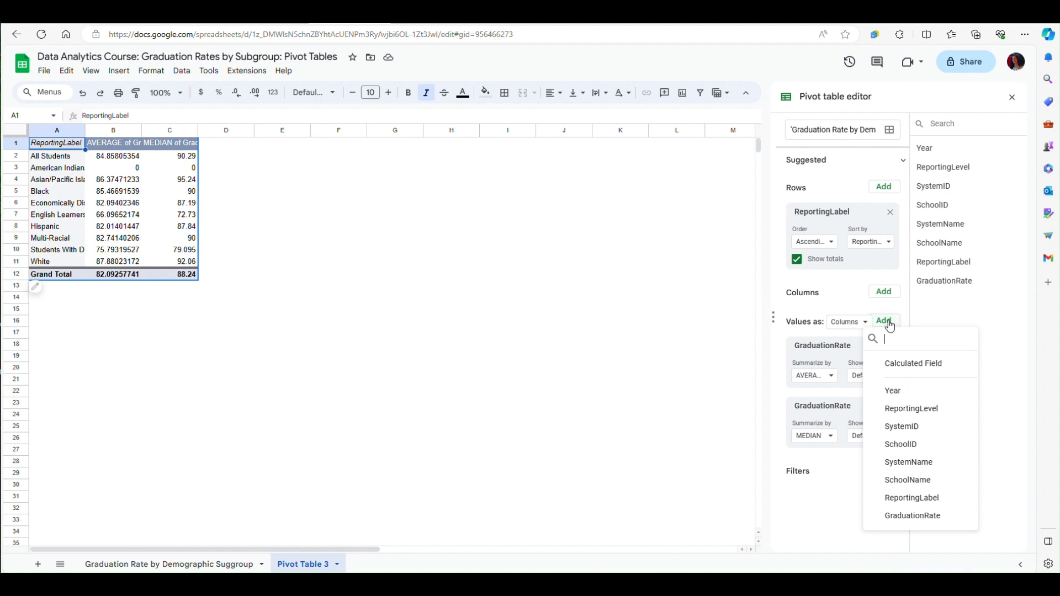
{"action": "left_click", "coordinate": [913, 516]}
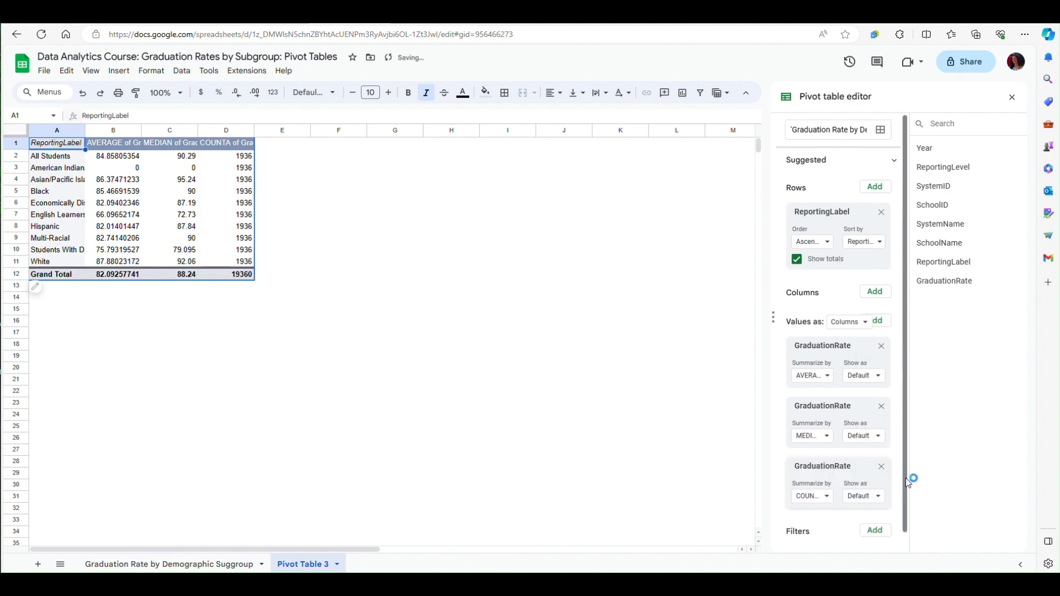
{"action": "left_click", "coordinate": [828, 498]}
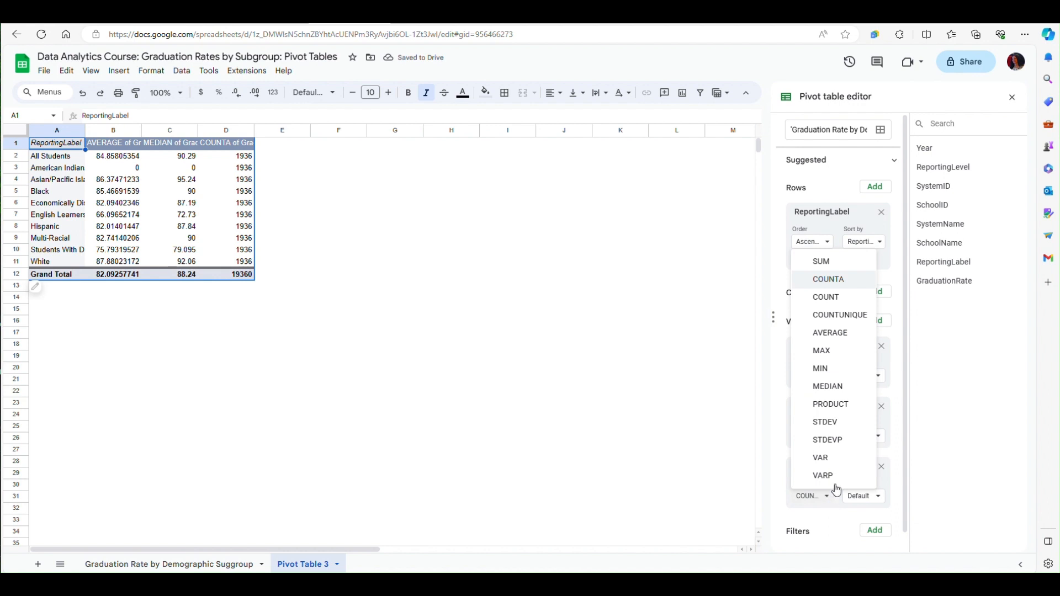
{"action": "left_click", "coordinate": [832, 367]}
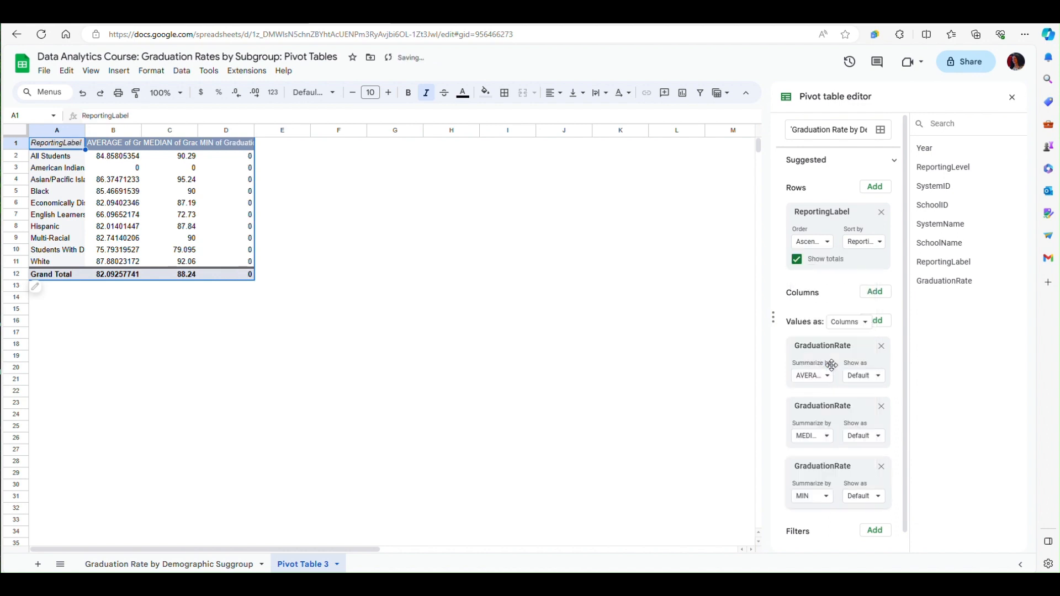
- Add GraduationRate as a fourth pivot table value, summarized by MAX
{"action": "left_click", "coordinate": [883, 323]}
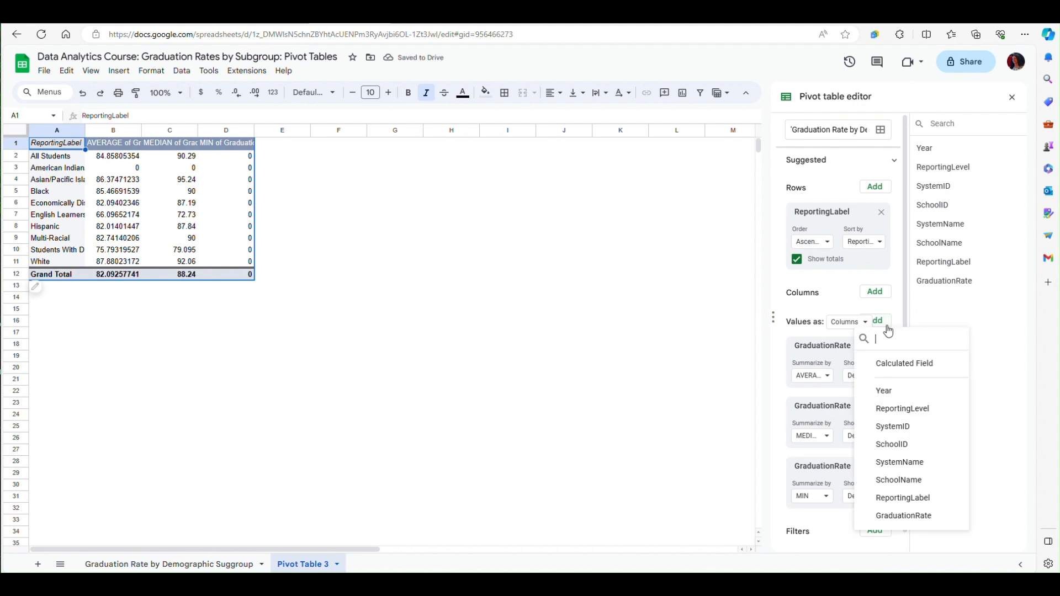
{"action": "left_click", "coordinate": [895, 516]}
{"action": "left_click", "coordinate": [828, 541]}
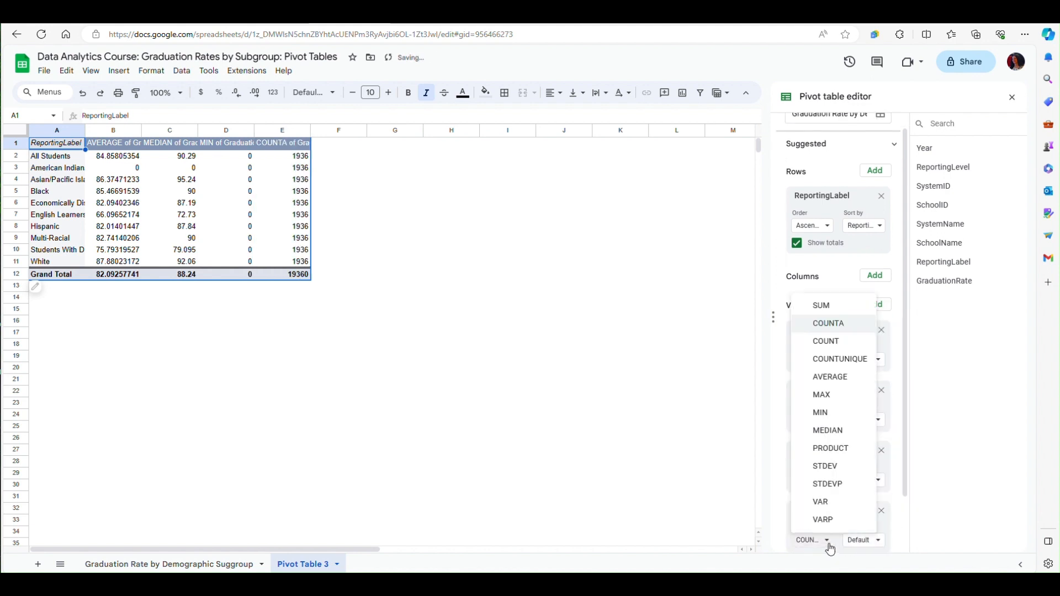
{"action": "left_click", "coordinate": [823, 395]}
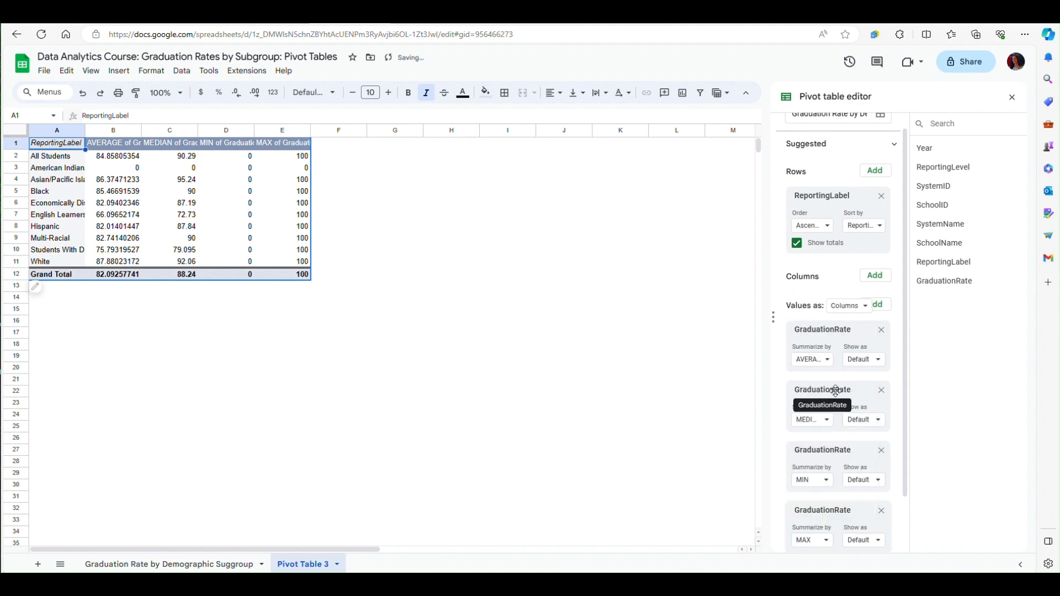
- Add GraduationRate as a fifth pivot table value, summarized by STDEV
{"action": "scroll", "coordinate": [845, 389], "scroll_direction": "down", "scroll_amount": 1}
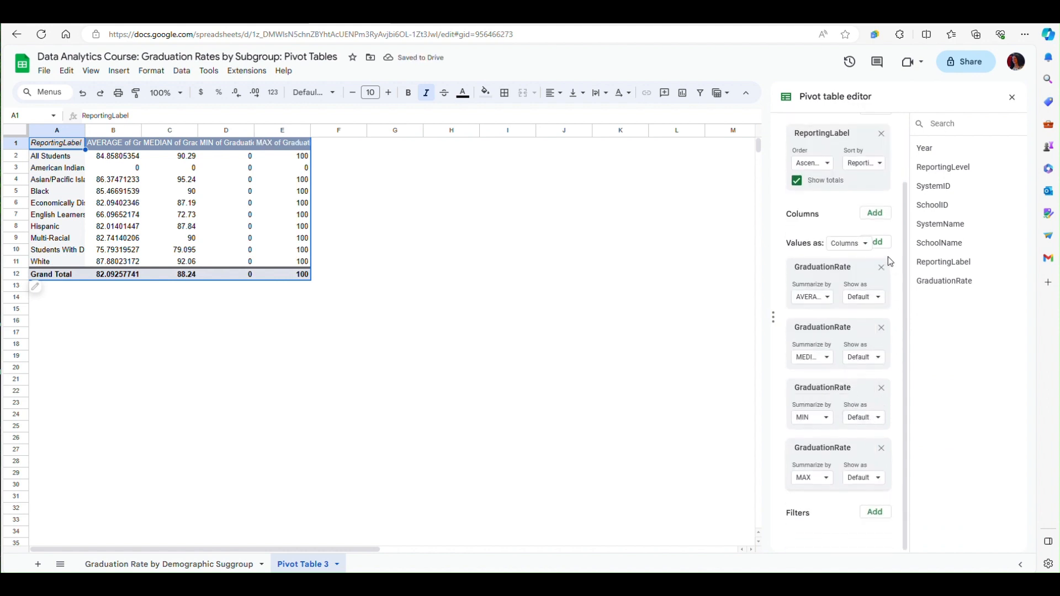
{"action": "left_click", "coordinate": [880, 244]}
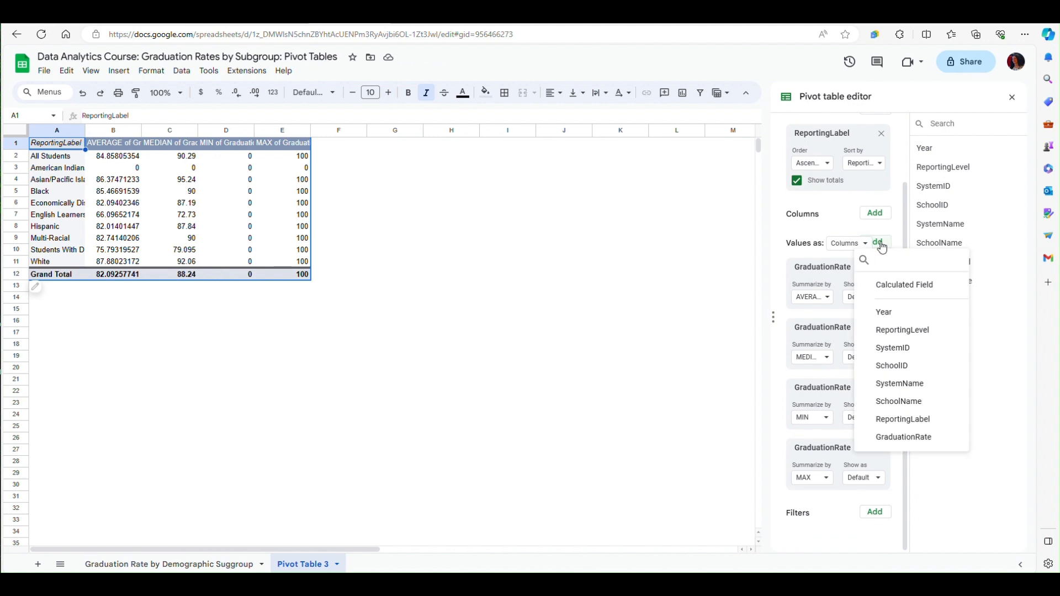
{"action": "left_click", "coordinate": [925, 440]}
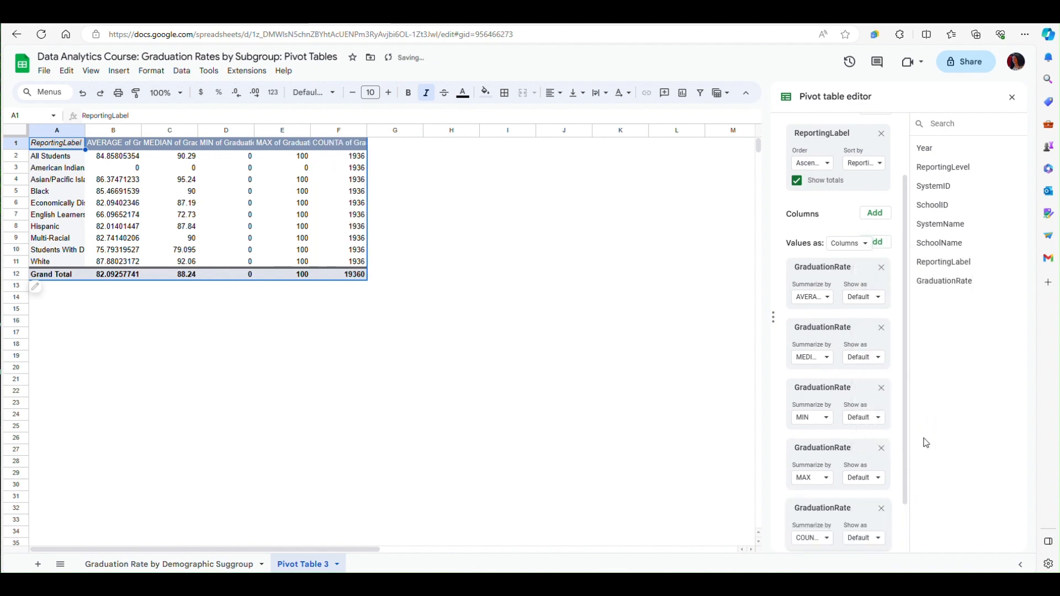
{"action": "scroll", "coordinate": [892, 444], "scroll_direction": "down", "scroll_amount": 1}
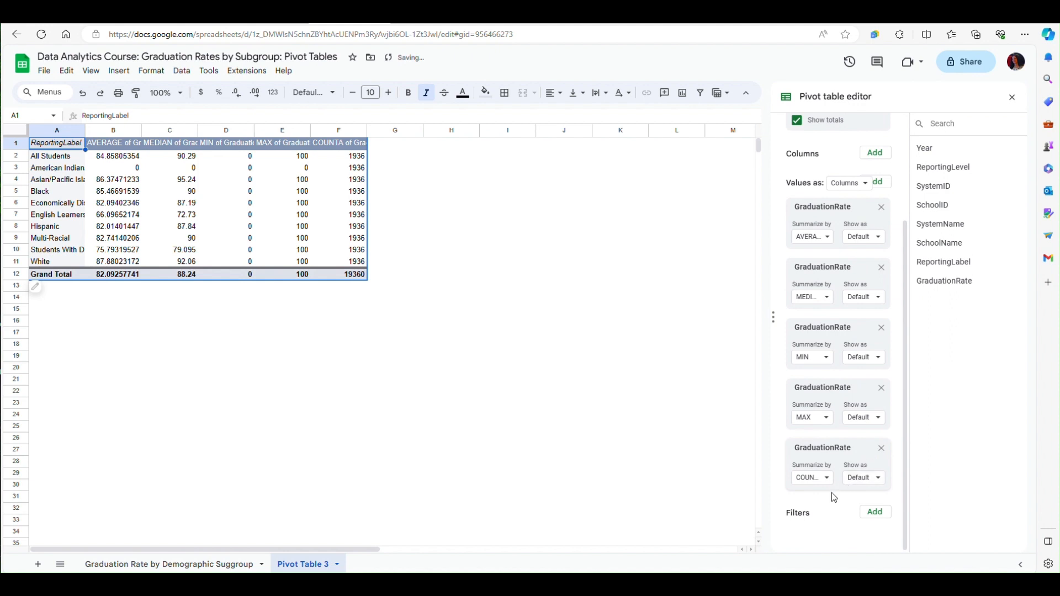
{"action": "left_click", "coordinate": [827, 478]}
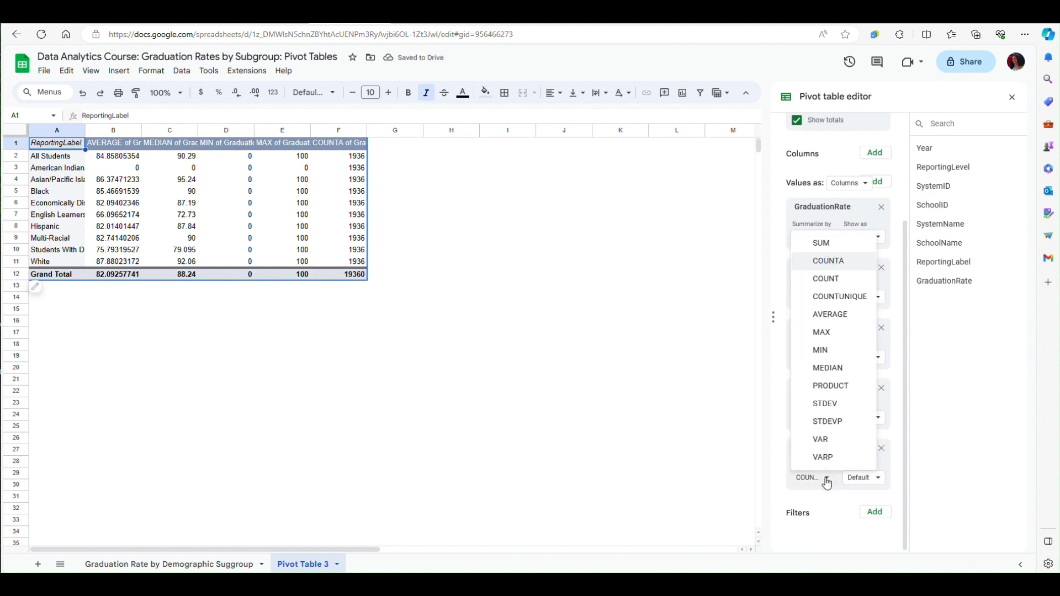
{"action": "left_click", "coordinate": [841, 411]}
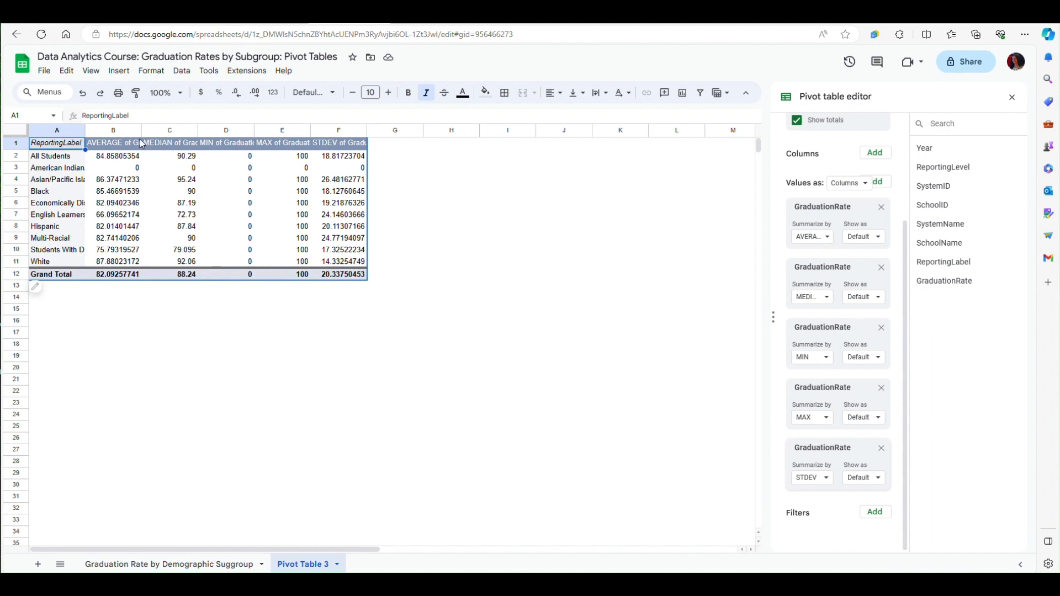
- Reduce the numbers in the pivot table's statistics columns B through F to two decimal places
{"action": "left_click_drag", "start_coordinate": [113, 131], "coordinate": [327, 160]}
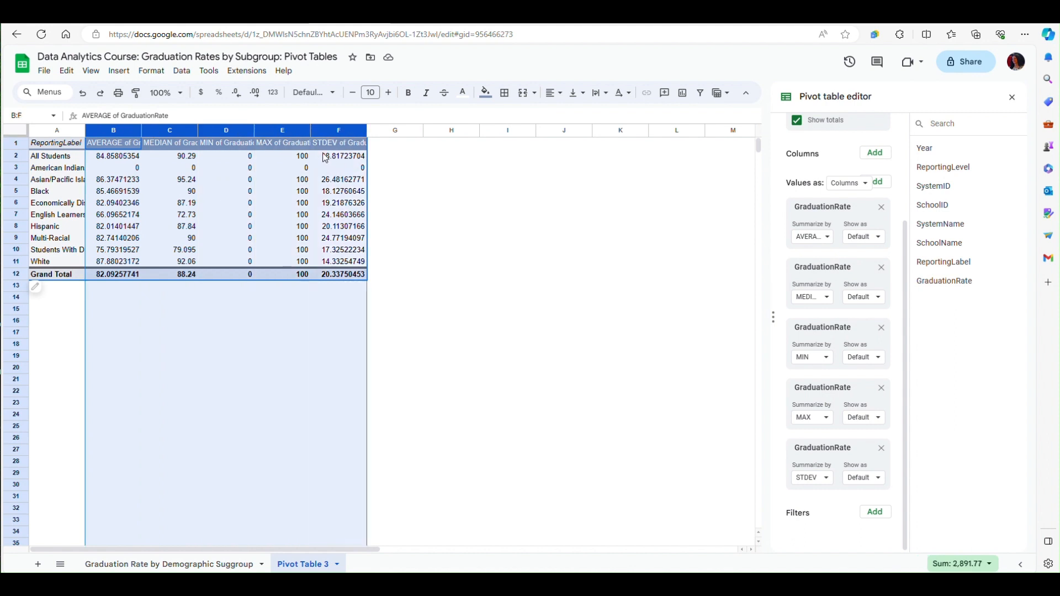
{"action": "left_click", "coordinate": [238, 95]}
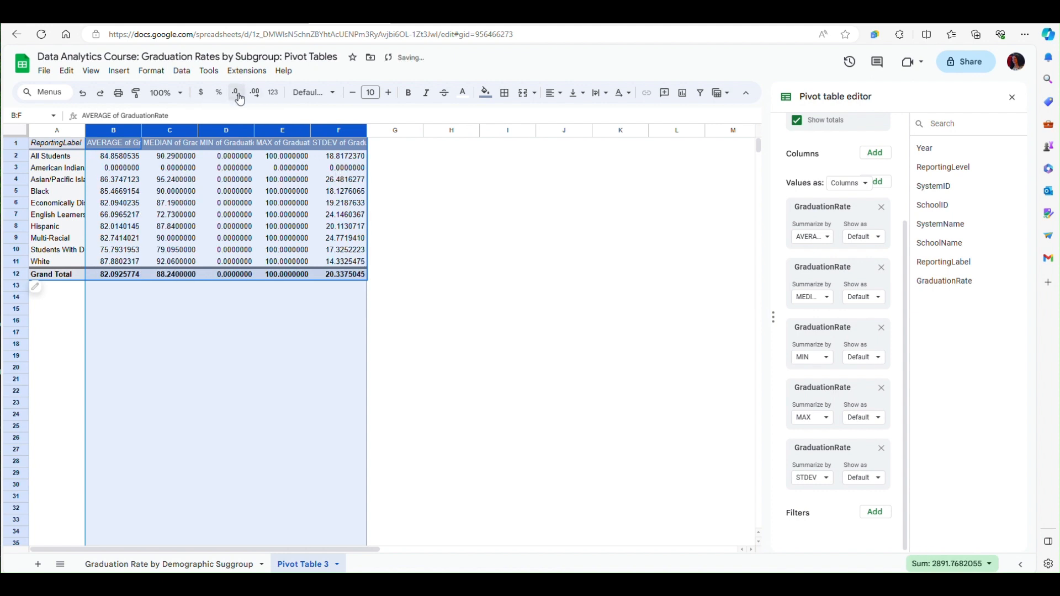
{"action": "left_click", "coordinate": [238, 95]}
{"action": "left_click", "coordinate": [238, 95]}
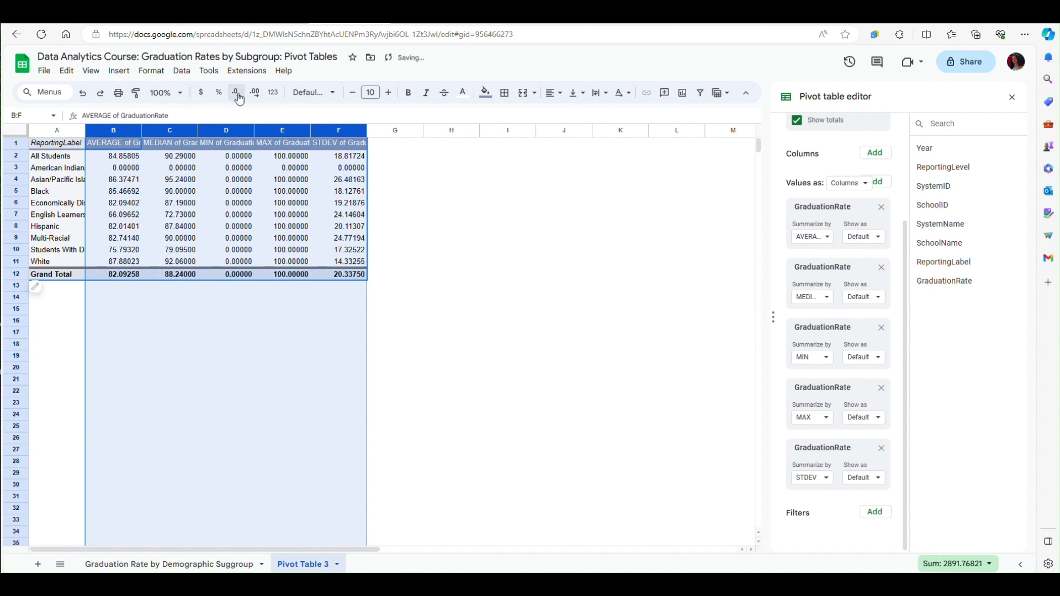
{"action": "left_click", "coordinate": [238, 95]}
{"action": "left_click", "coordinate": [238, 95]}
{"action": "left_click", "coordinate": [238, 95]}
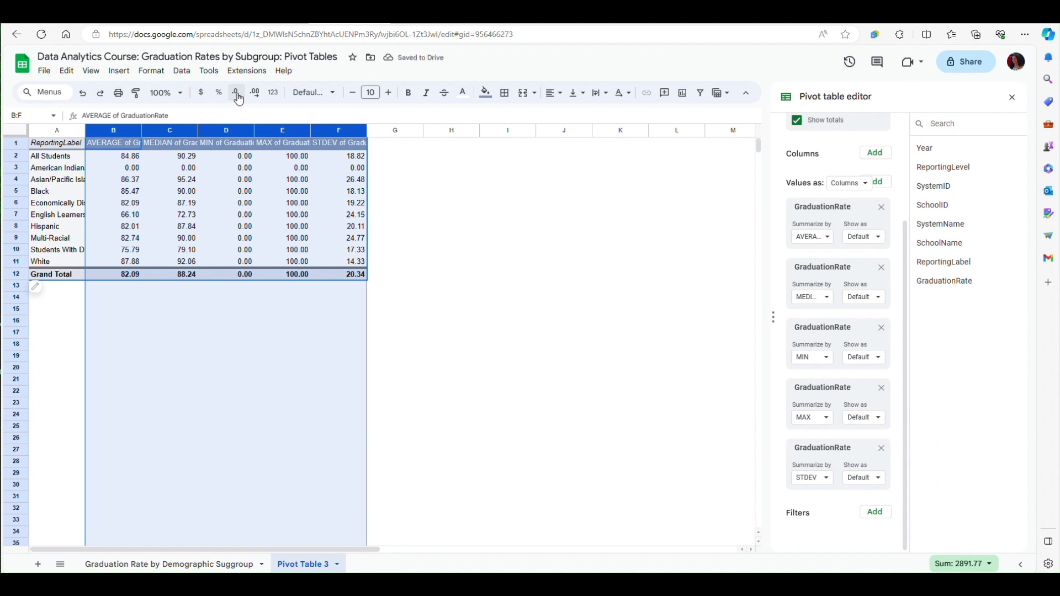
{"action": "left_click", "coordinate": [427, 320]}
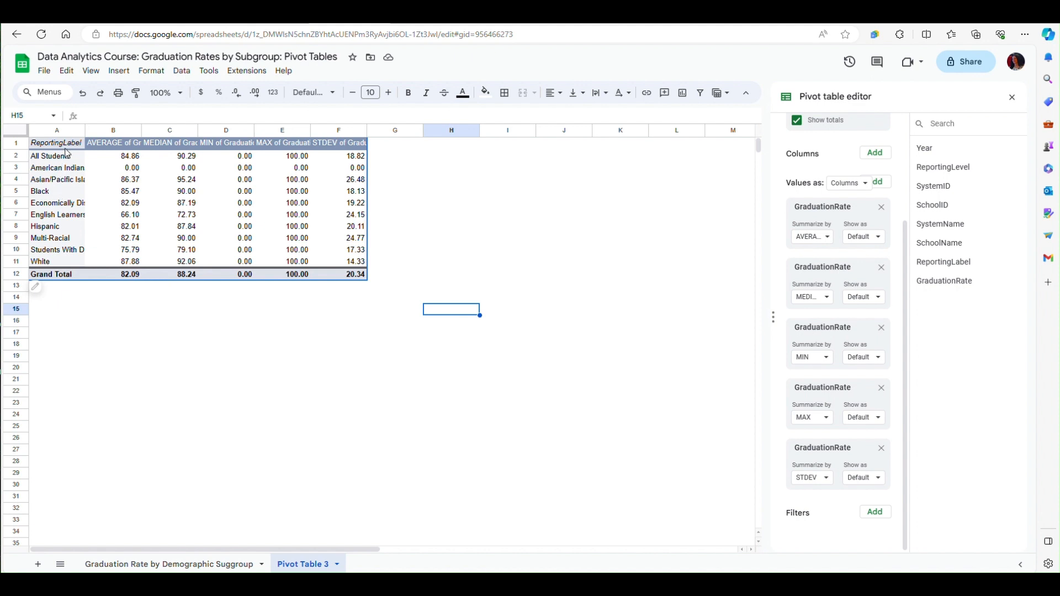
- Insert one blank row above the pivot table's header row and select cell B1 in it
{"action": "left_click", "coordinate": [9, 144]}
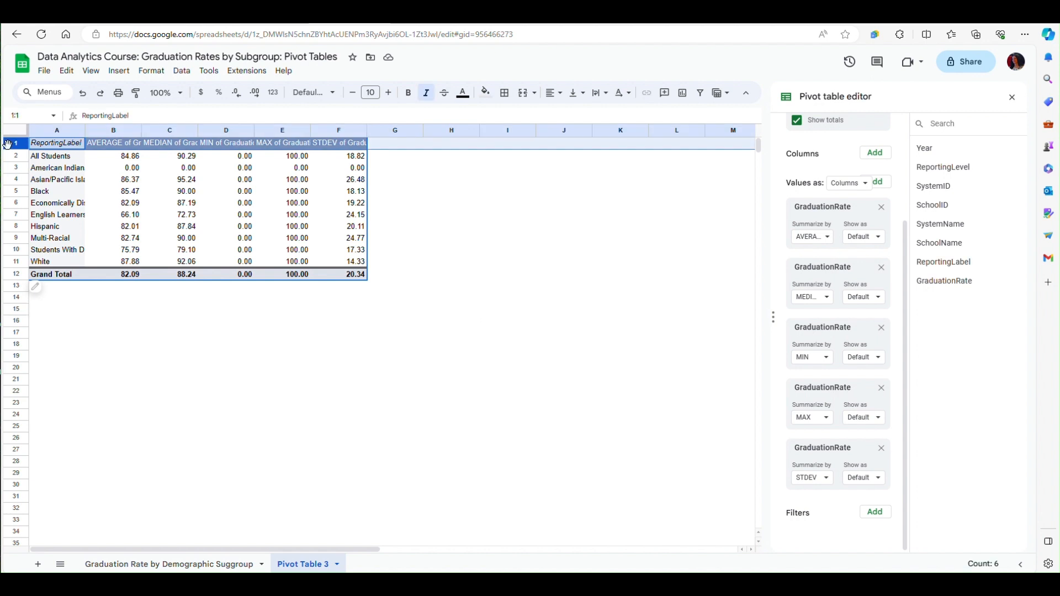
{"action": "right_click", "coordinate": [9, 145]}
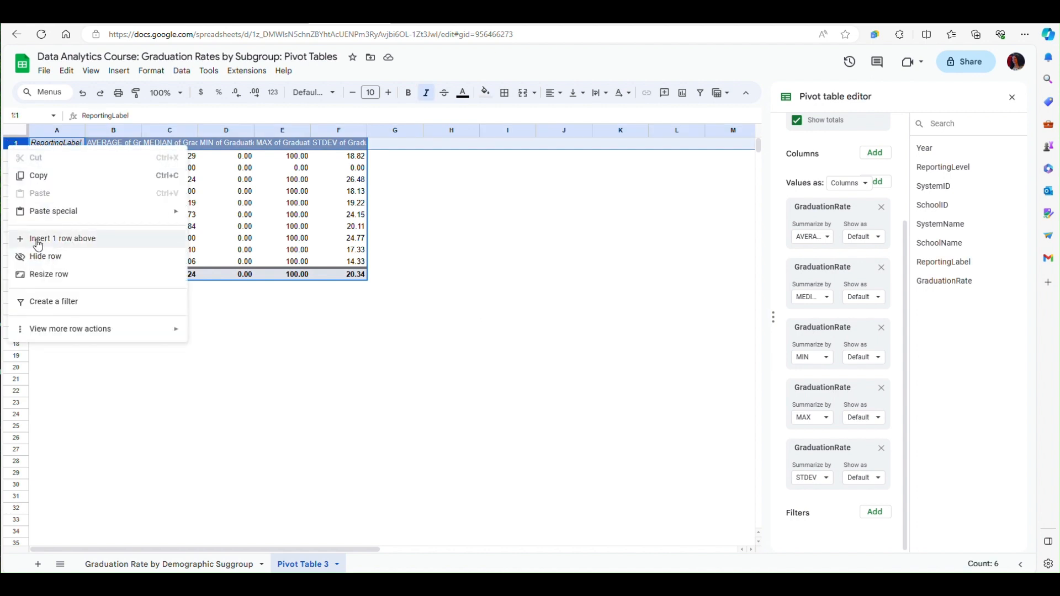
{"action": "left_click", "coordinate": [61, 247]}
{"action": "left_click", "coordinate": [116, 146]}
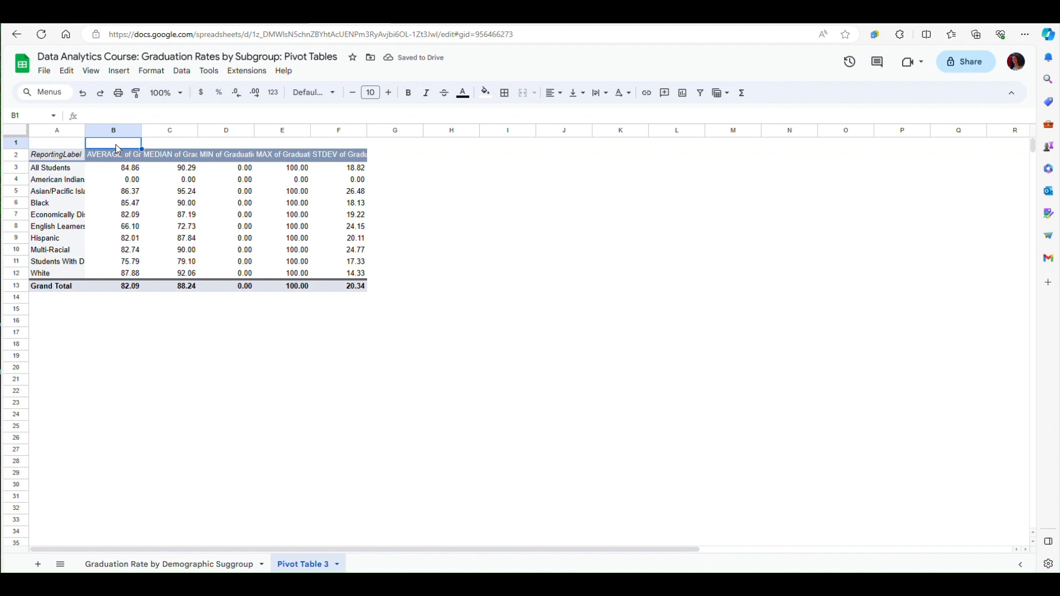
- Enter the title "2020-23 Graduation Rates" in cell B1 above the pivot table
{"action": "type", "text": "2020"}
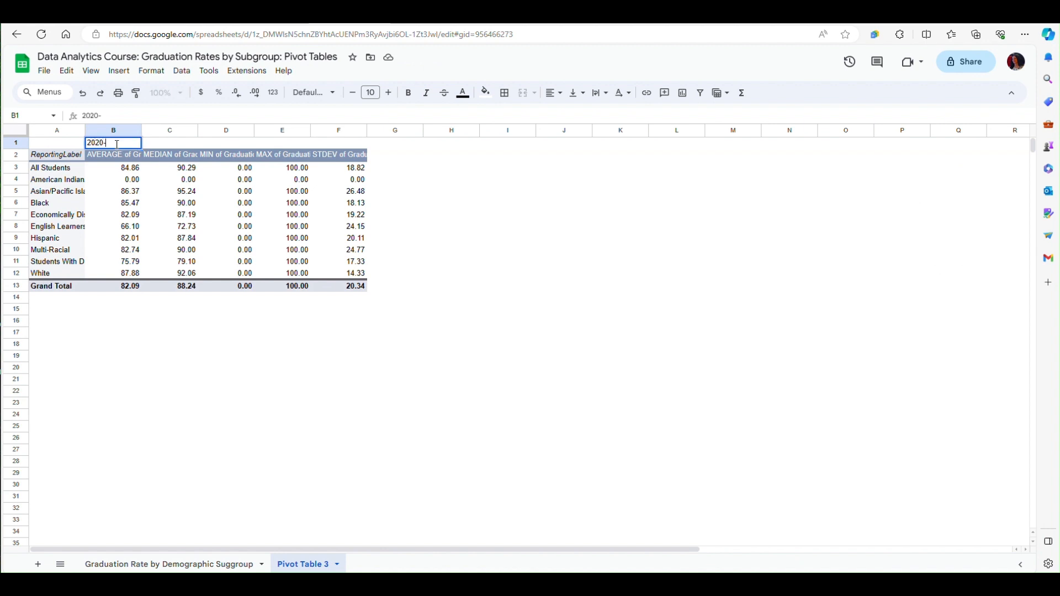
{"action": "type", "text": "-23 Graduation"}
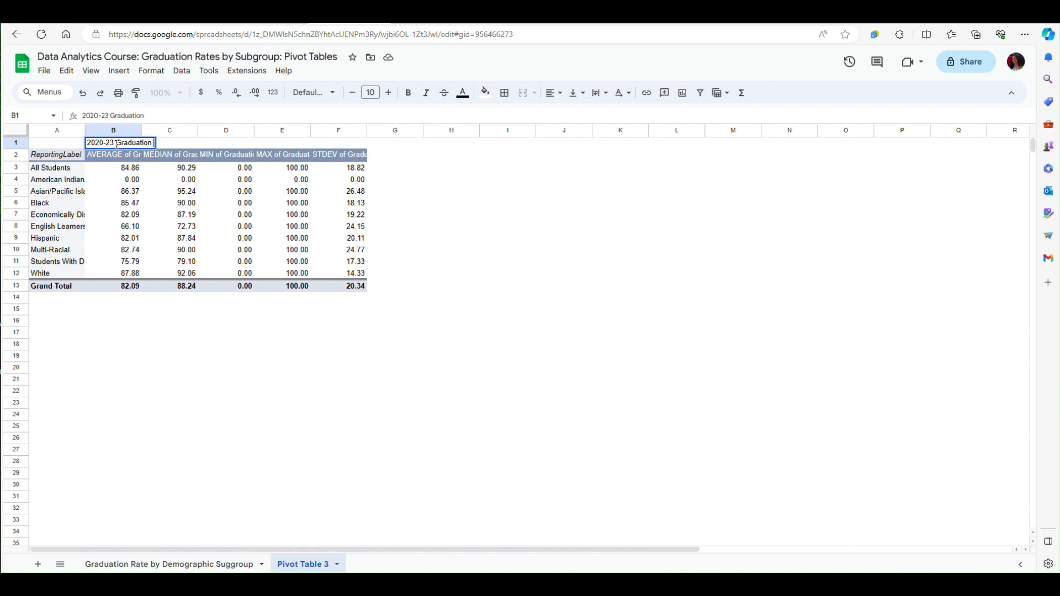
{"action": "type", "text": " Rates"}
{"action": "left_click", "coordinate": [437, 340]}
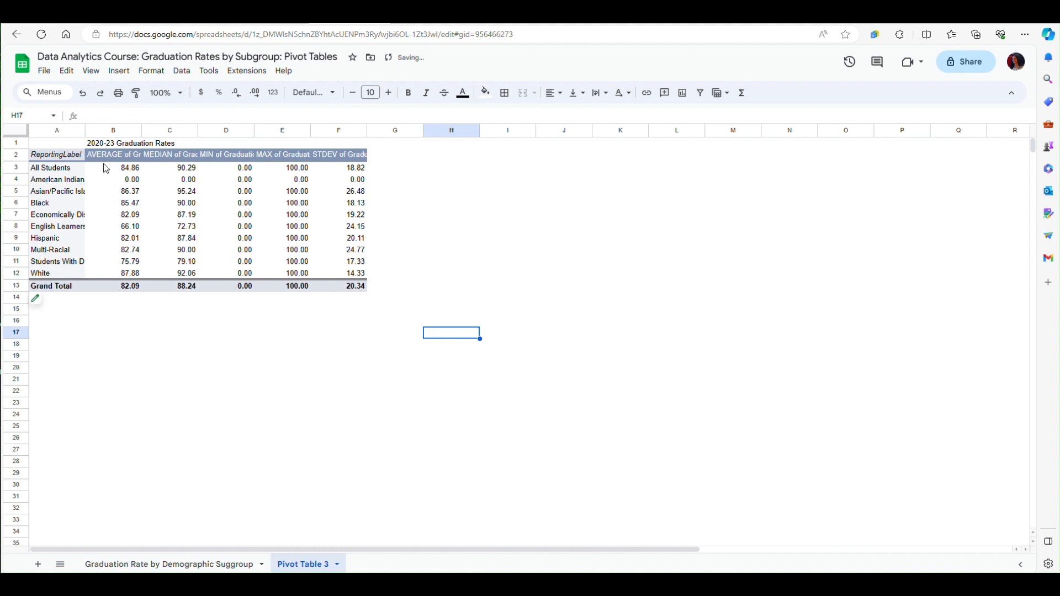
- Rename the pivot table's row-label header in A2 to "Demographic Subgroup" and widen column A to fit that header
{"action": "left_click", "coordinate": [83, 160]}
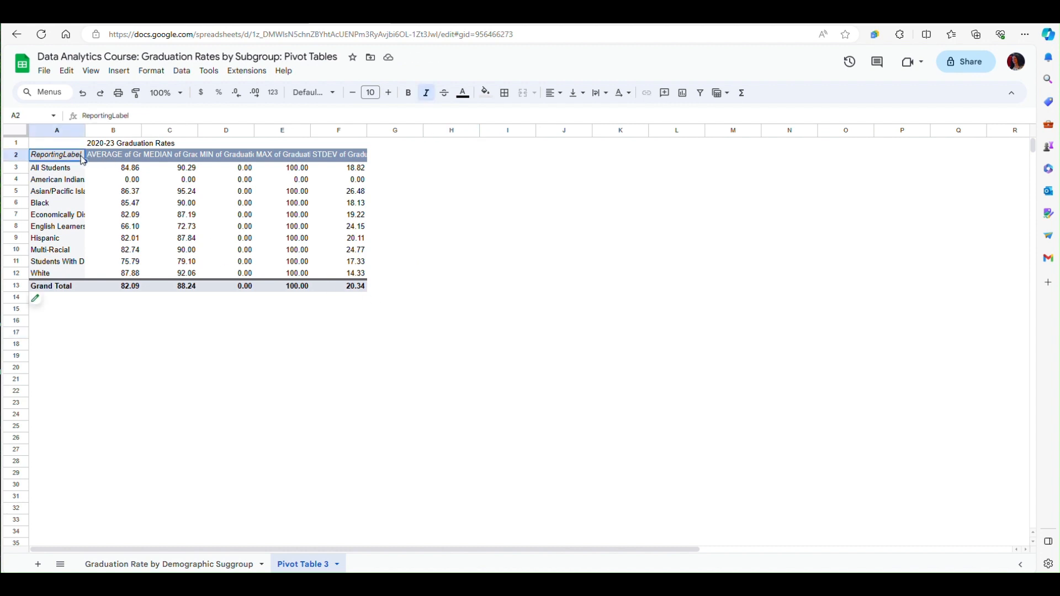
{"action": "left_click", "coordinate": [141, 117]}
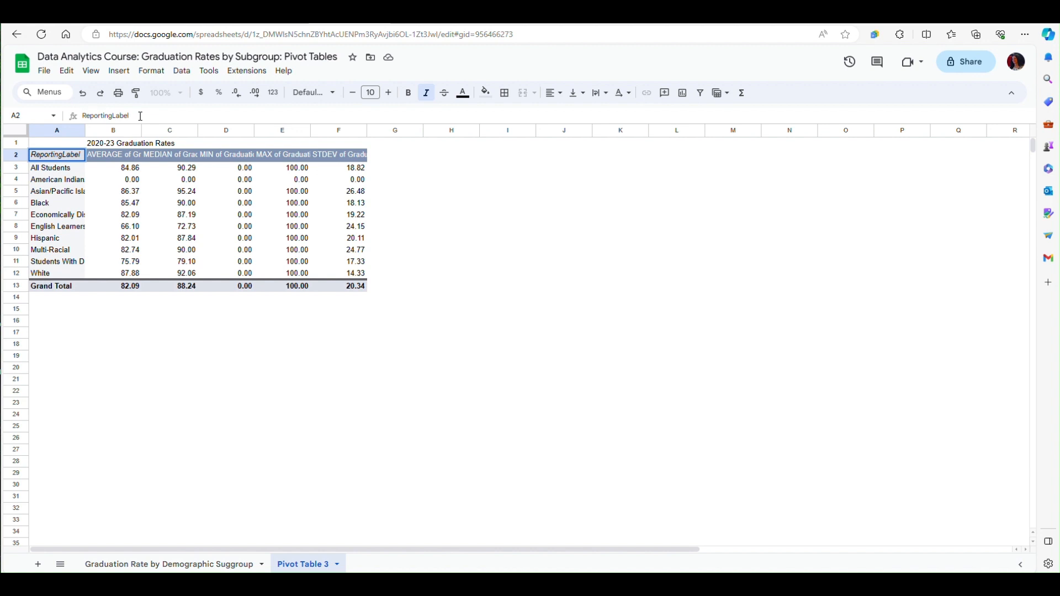
{"action": "key", "text": "BackSpace"}
{"action": "key", "text": "BackSpace"}
{"action": "key", "text": "BackSpace"}
{"action": "key", "text": "BackSpace"}
{"action": "key", "text": "BackSpace"}
{"action": "key", "text": "BackSpace"}
{"action": "key", "text": "BackSpace"}
{"action": "key", "text": "BackSpace"}
{"action": "key", "text": "BackSpace"}
{"action": "key", "text": "BackSpace"}
{"action": "key", "text": "BackSpace"}
{"action": "key", "text": "BackSpace"}
{"action": "key", "text": "BackSpace"}
{"action": "key", "text": "BackSpace"}
{"action": "type", "text": "Demographic Subgr"}
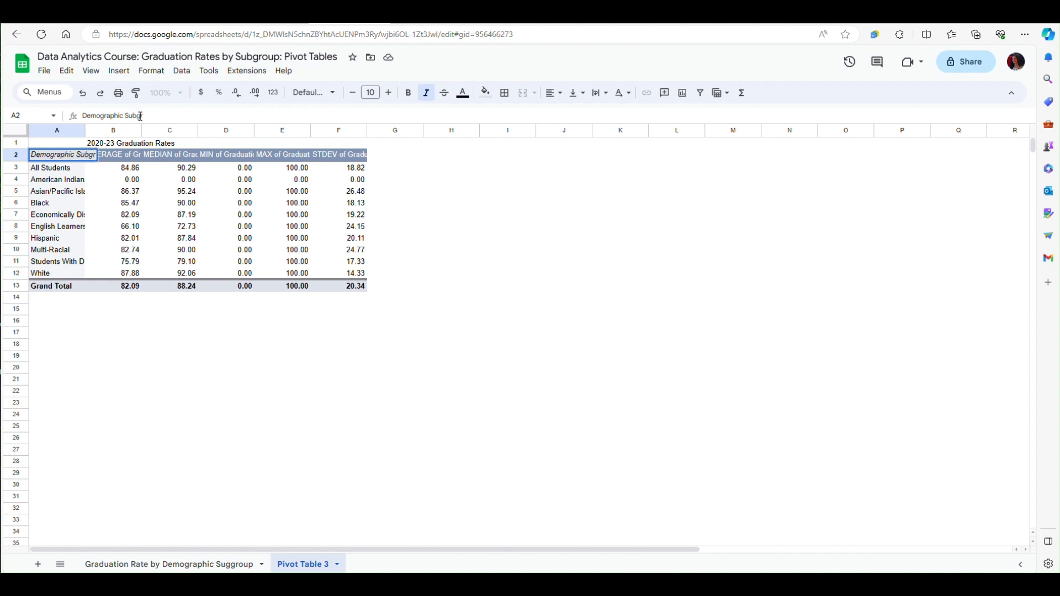
{"action": "type", "text": "oup"}
{"action": "left_click", "coordinate": [439, 203]}
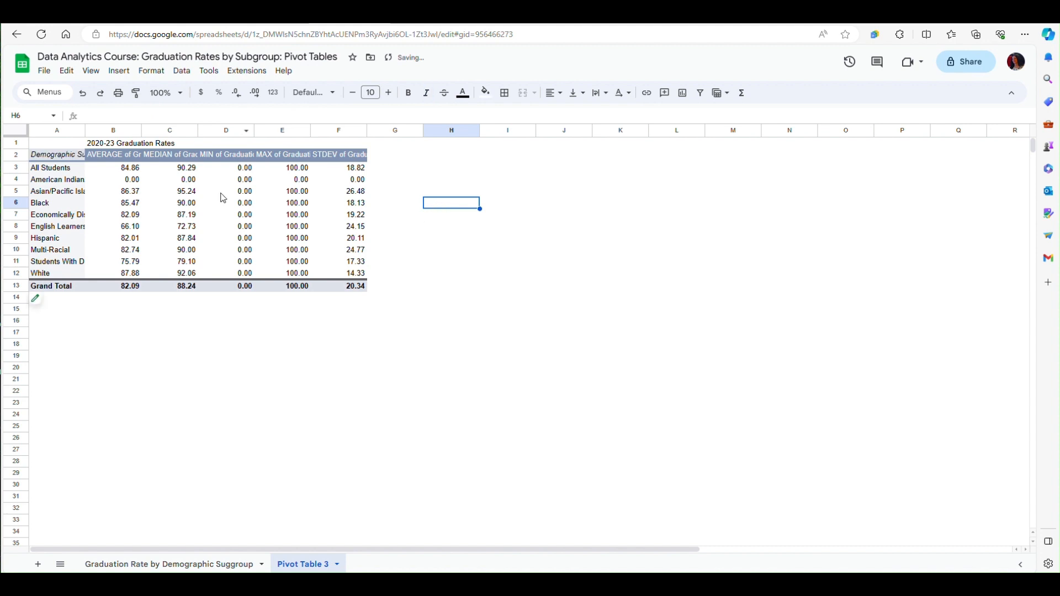
{"action": "left_click_drag", "start_coordinate": [86, 131], "coordinate": [122, 132]}
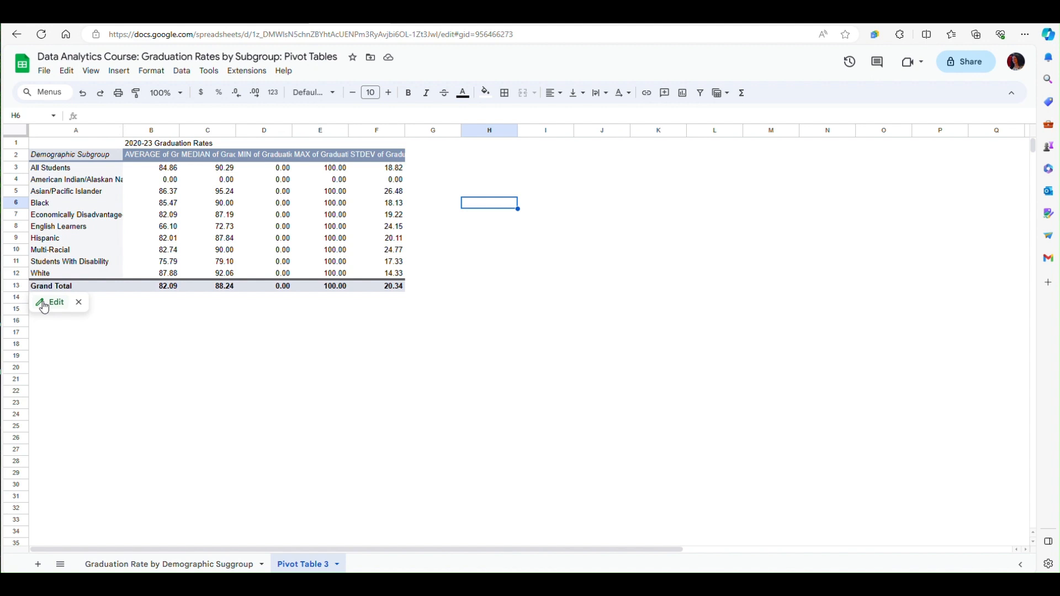
- Reopen the pivot table for editing and add a filter on ReportingLabel
{"action": "left_click", "coordinate": [49, 303]}
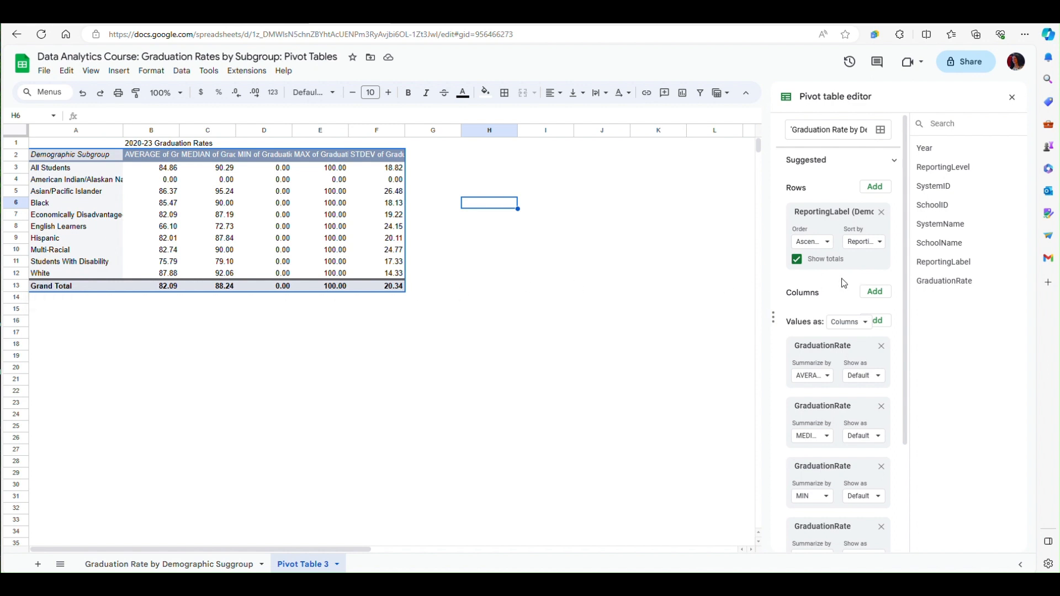
{"action": "scroll", "coordinate": [878, 299], "scroll_direction": "down", "scroll_amount": 3}
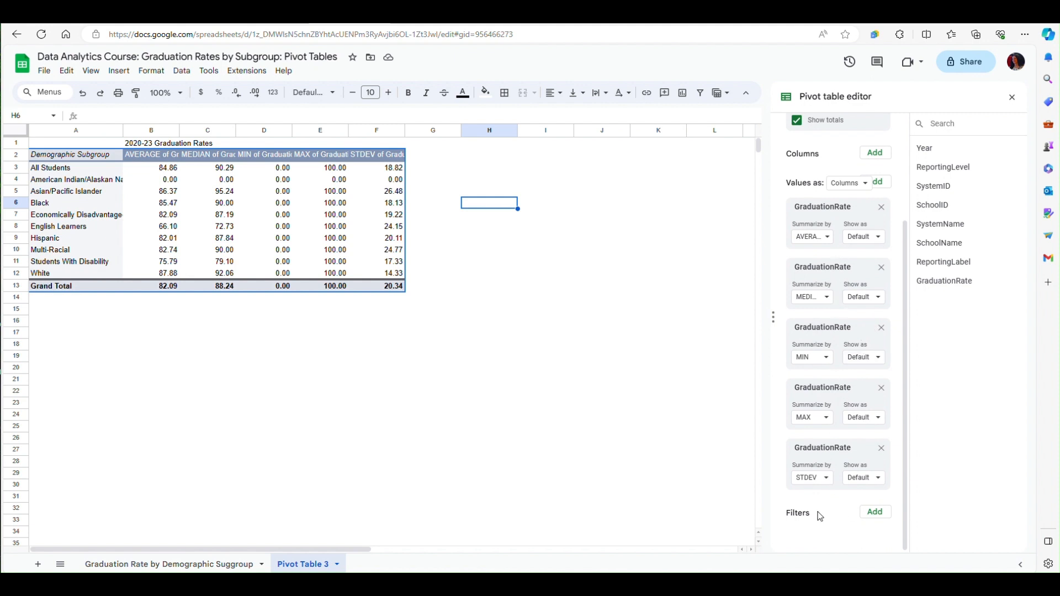
{"action": "left_click", "coordinate": [878, 515]}
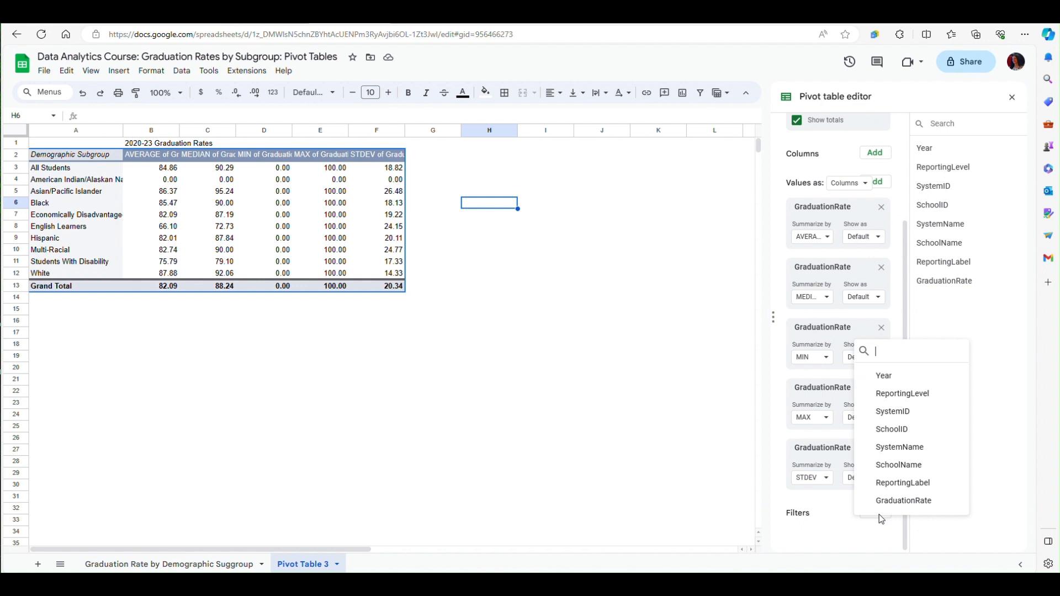
{"action": "left_click", "coordinate": [890, 483]}
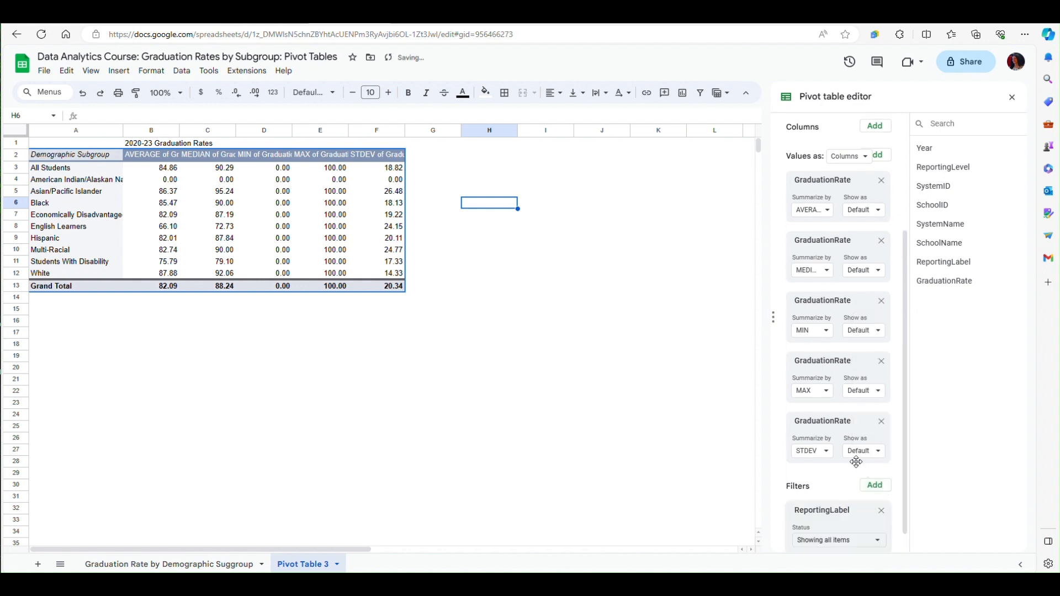
{"action": "scroll", "coordinate": [844, 469], "scroll_direction": "down", "scroll_amount": 1}
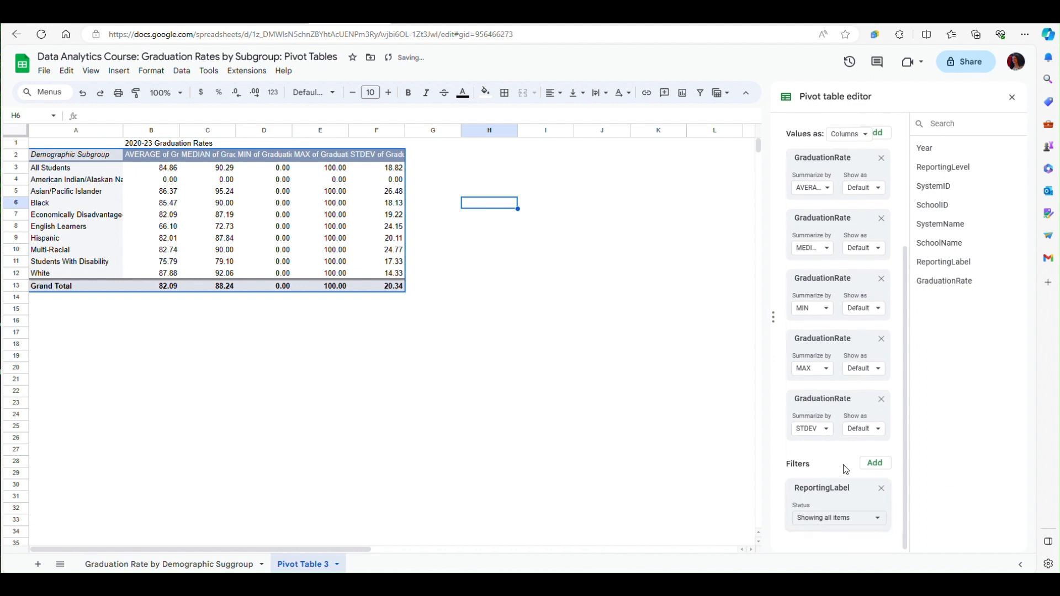
- Exclude both "ALL Students" and "All Students" from the pivot table's ReportingLabel filter
{"action": "left_click", "coordinate": [878, 520]}
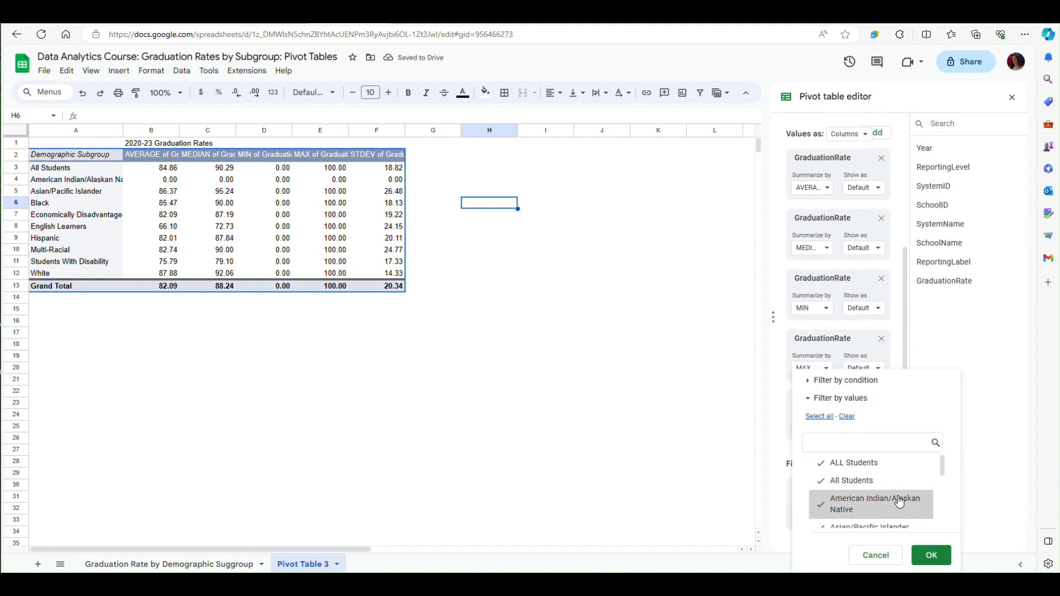
{"action": "scroll", "coordinate": [907, 497], "scroll_direction": "down", "scroll_amount": 4}
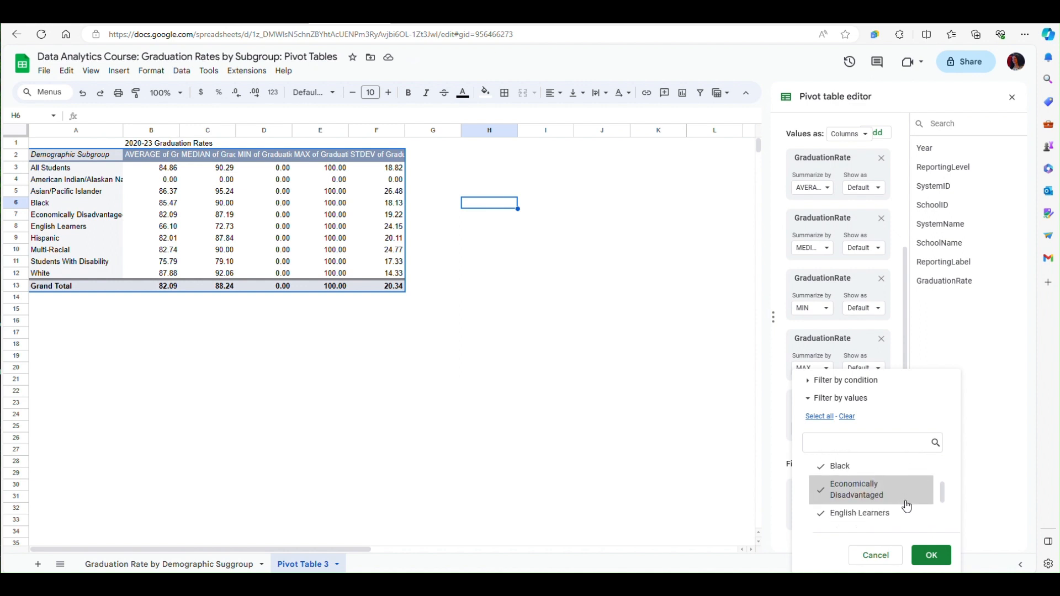
{"action": "scroll", "coordinate": [908, 506], "scroll_direction": "down", "scroll_amount": 3}
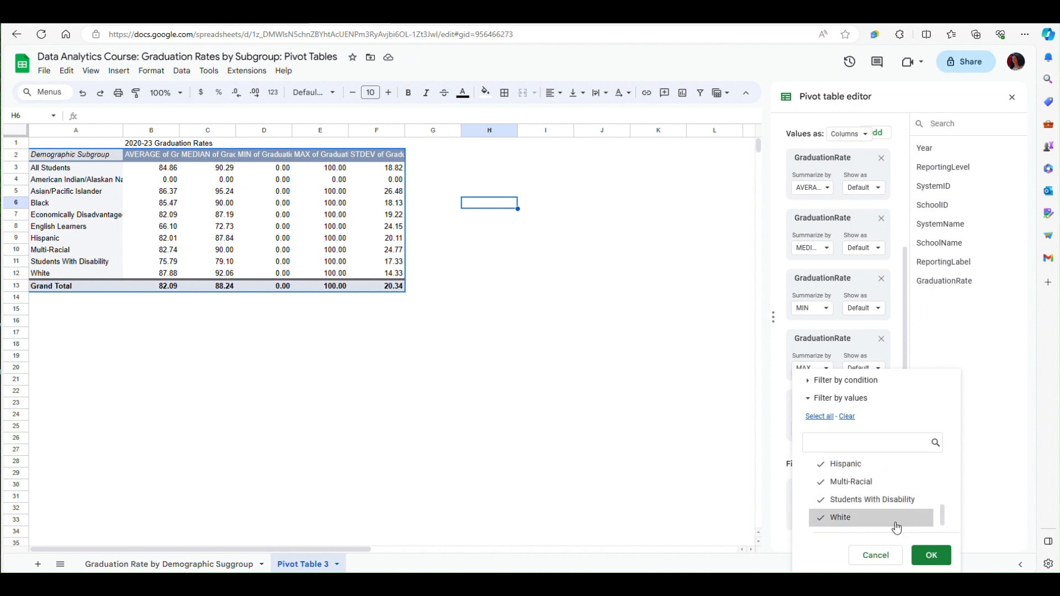
{"action": "scroll", "coordinate": [878, 519], "scroll_direction": "up", "scroll_amount": 7}
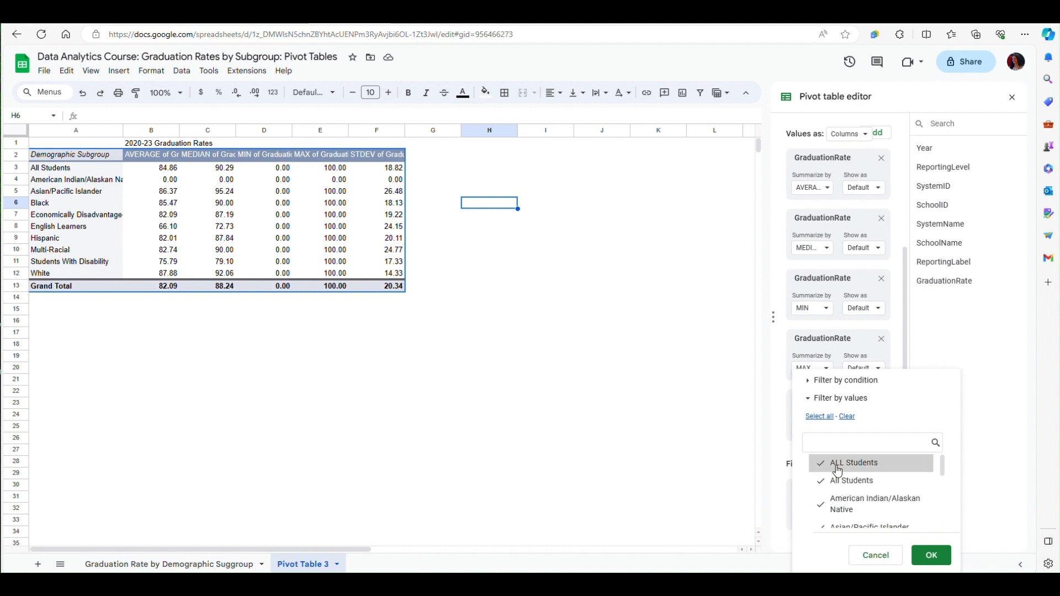
{"action": "left_click", "coordinate": [826, 470]}
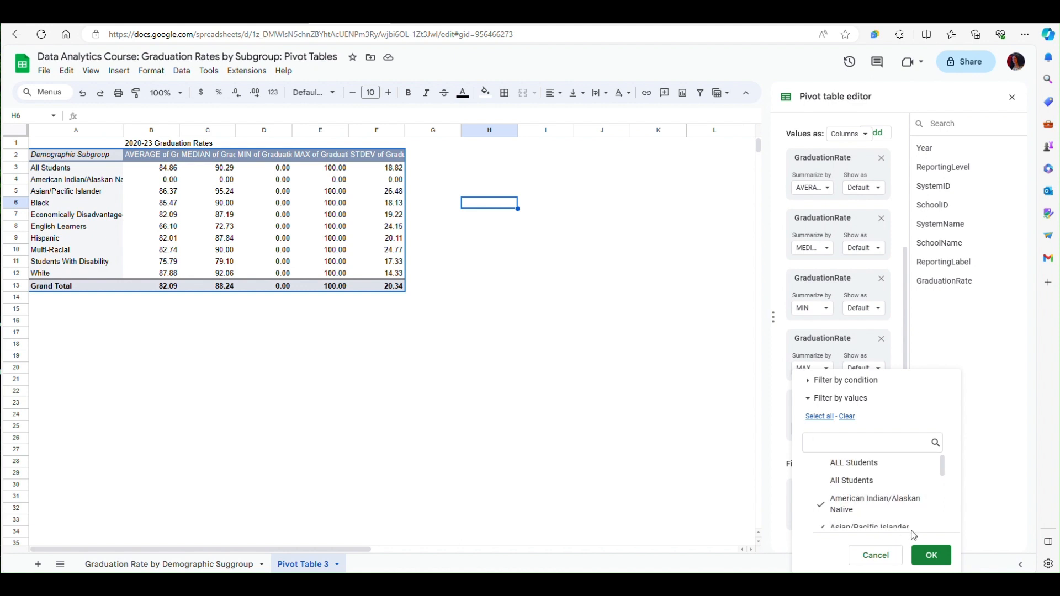
{"action": "left_click", "coordinate": [931, 556]}
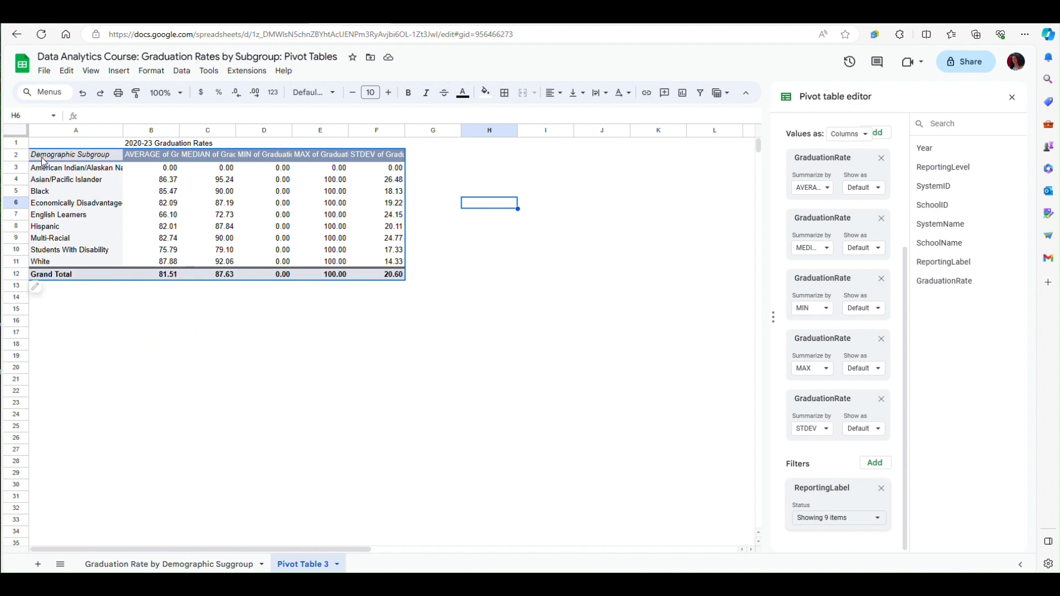
- Copy the whole pivot table in A2:F12 and paste the duplicate starting at cell A17
{"action": "left_click_drag", "start_coordinate": [43, 160], "coordinate": [360, 275]}
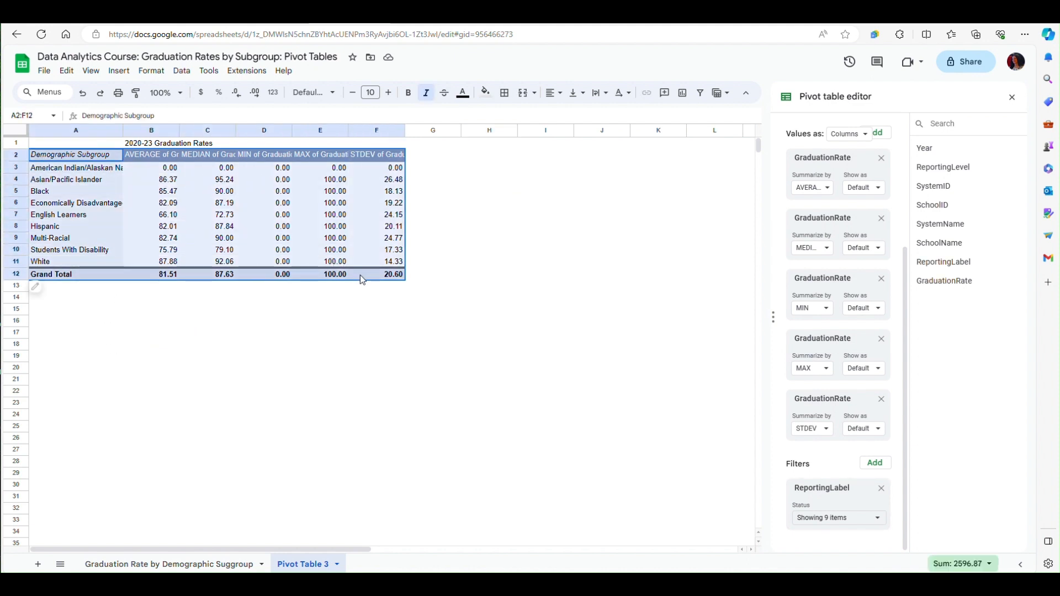
{"action": "right_click", "coordinate": [72, 155]}
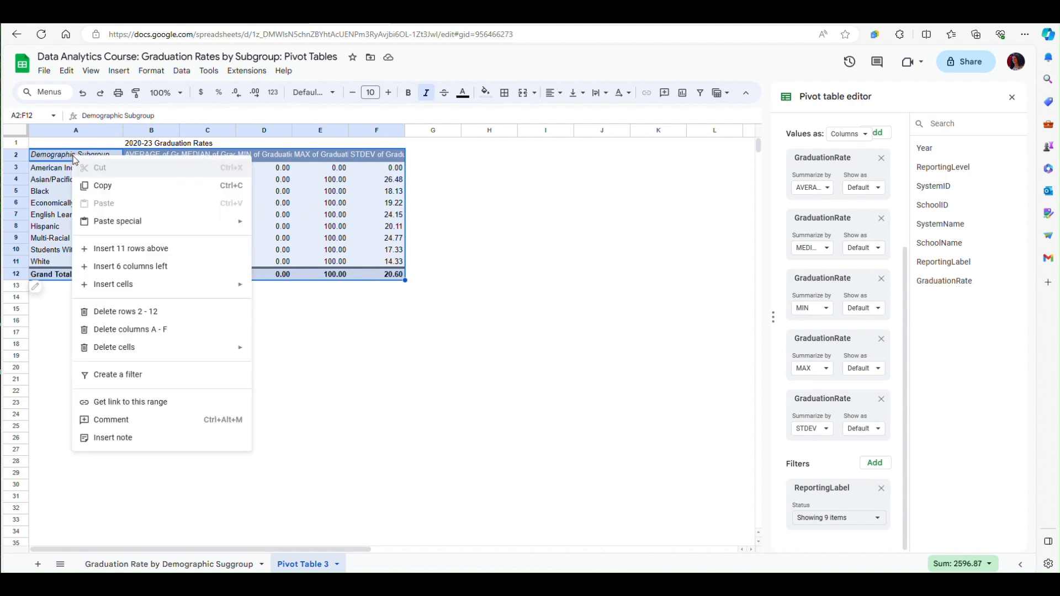
{"action": "left_click", "coordinate": [97, 190]}
{"action": "left_click", "coordinate": [35, 332]}
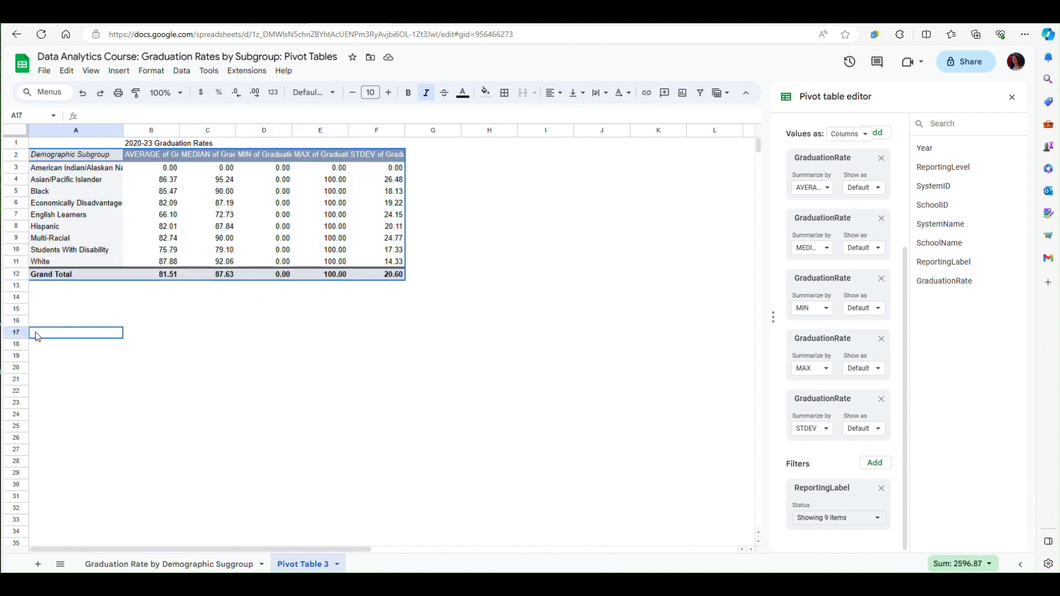
{"action": "right_click", "coordinate": [35, 332]}
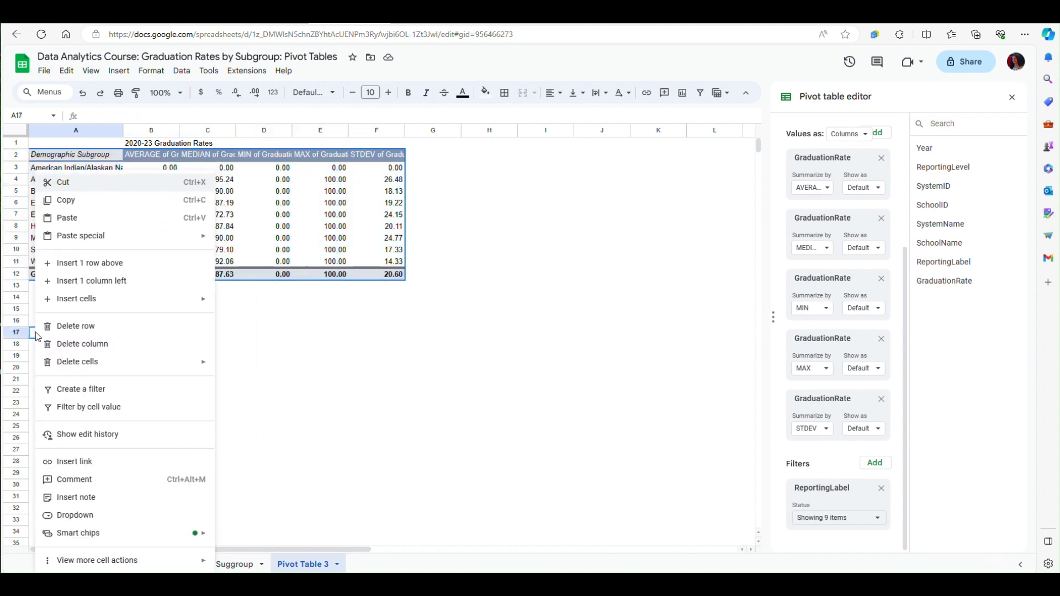
{"action": "left_click", "coordinate": [62, 218]}
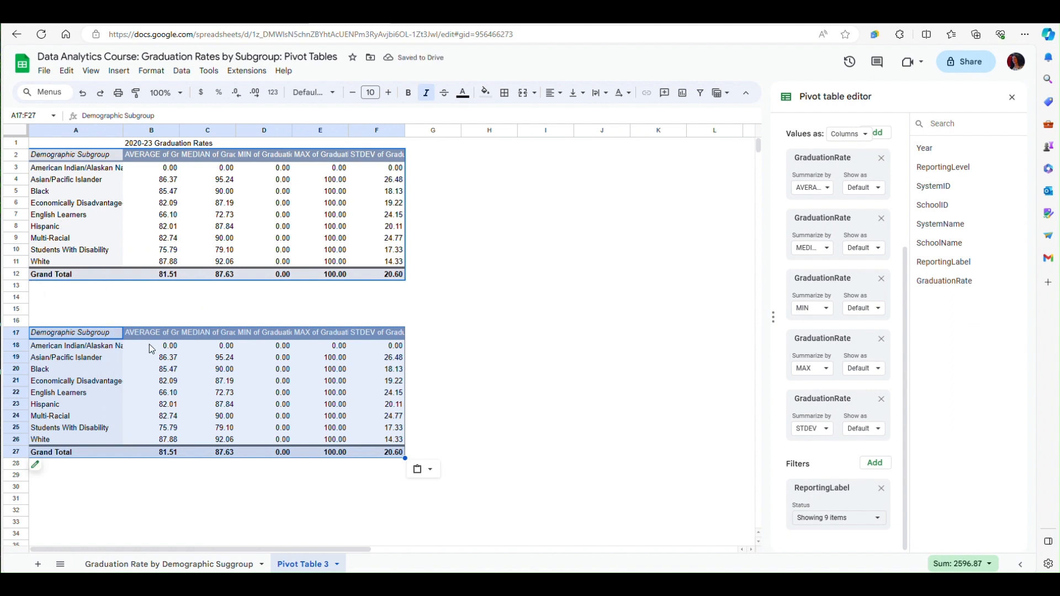
- Add a Year filter to the duplicated pivot table, excluding 2020, 2021 and 2022 so only 2023 is included
{"action": "left_click", "coordinate": [176, 375]}
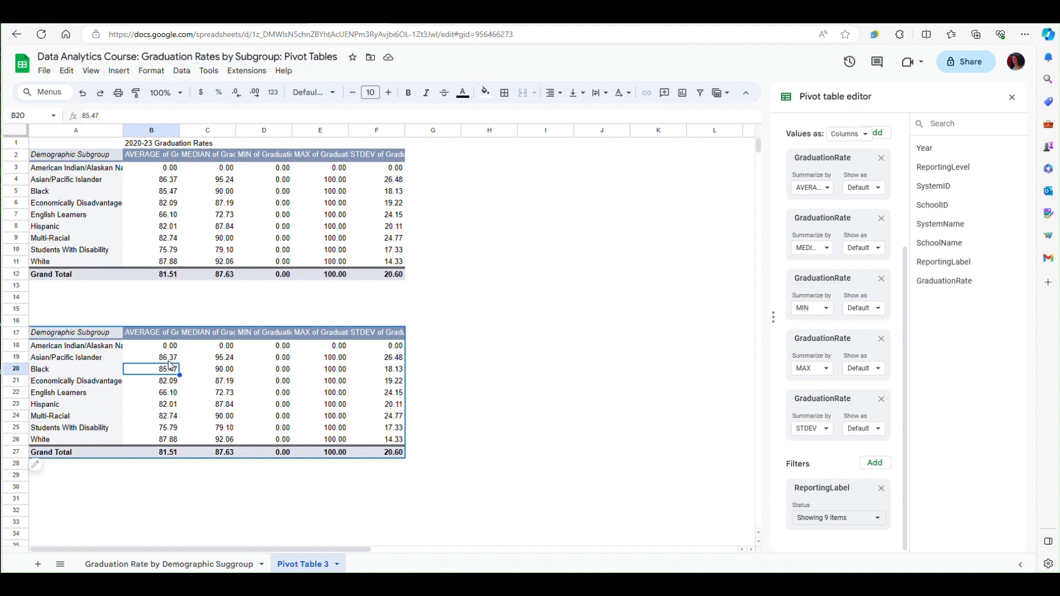
{"action": "mouse_move", "coordinate": [42, 466]}
{"action": "left_click", "coordinate": [876, 467]}
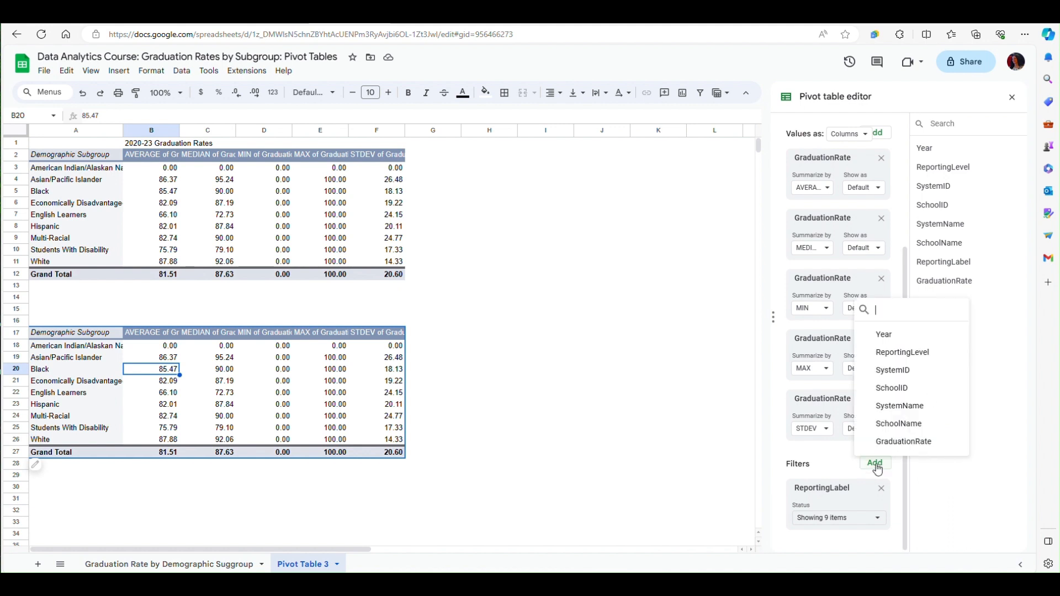
{"action": "left_click", "coordinate": [891, 335]}
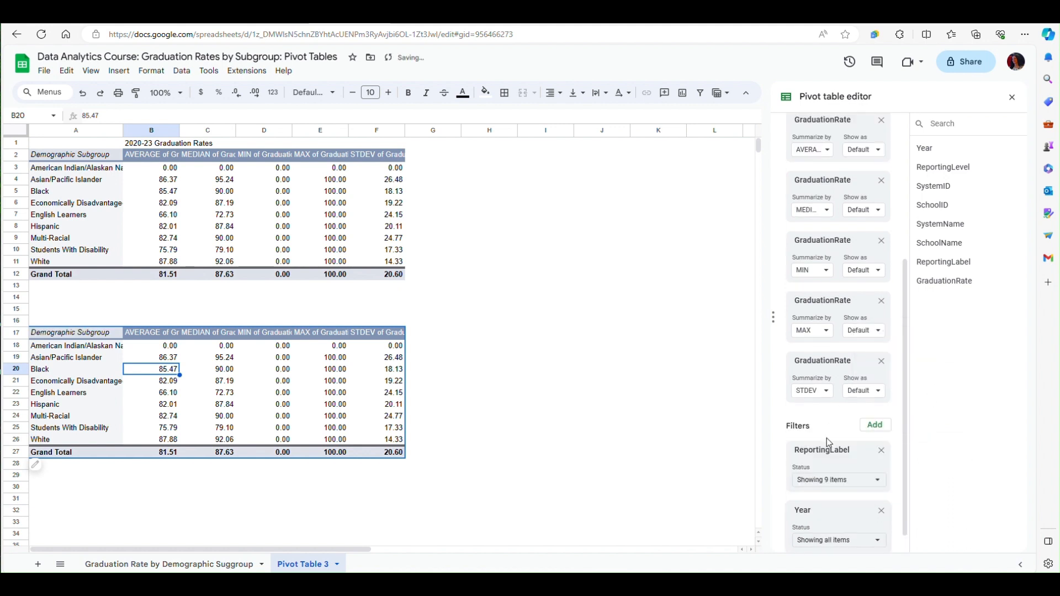
{"action": "scroll", "coordinate": [850, 447], "scroll_direction": "down", "scroll_amount": 1}
{"action": "left_click", "coordinate": [876, 519]}
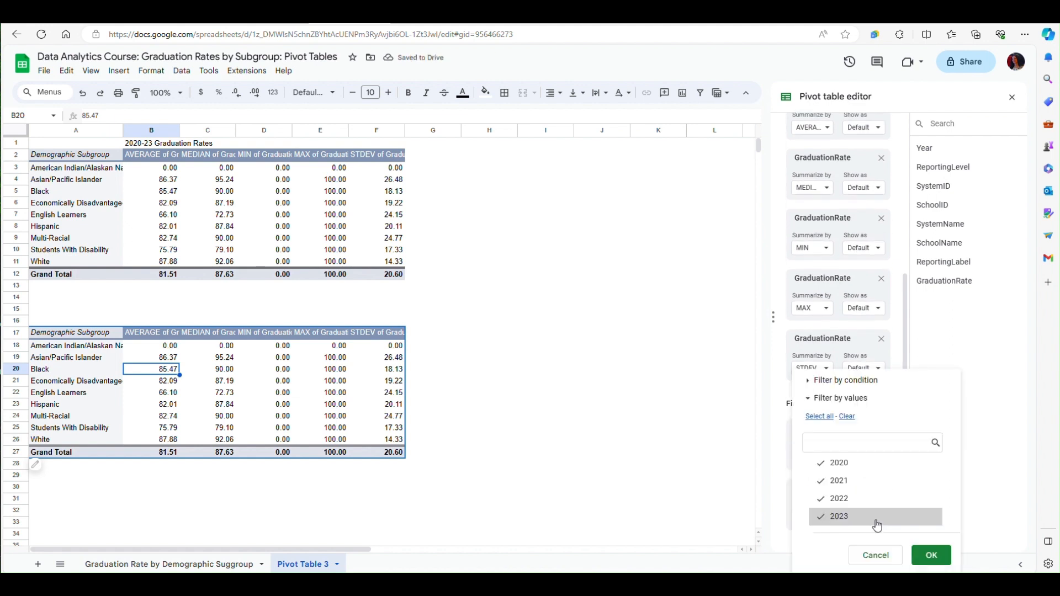
{"action": "left_click", "coordinate": [838, 509]}
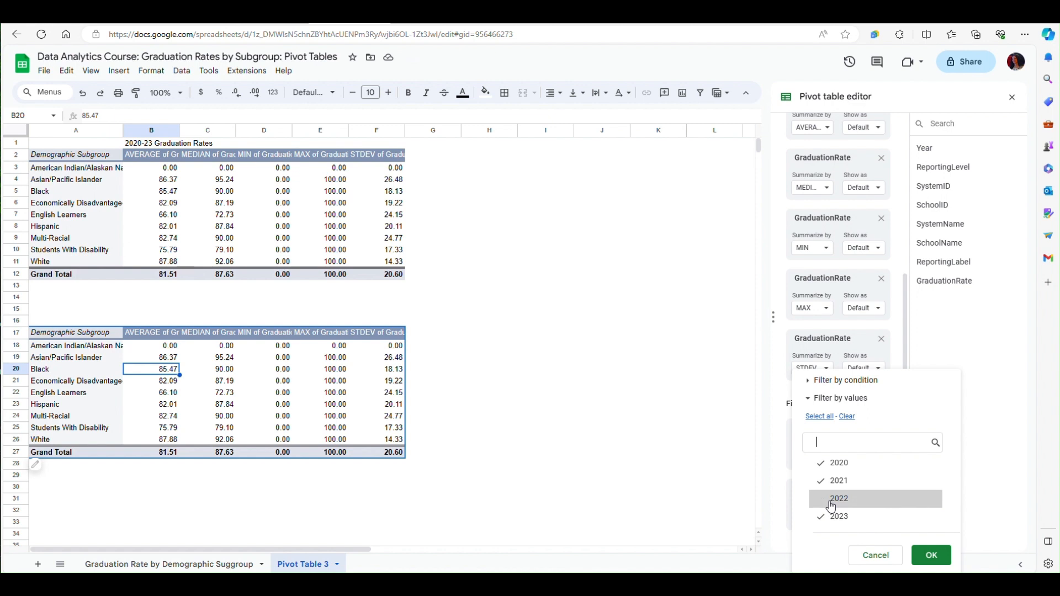
{"action": "left_click", "coordinate": [840, 481]}
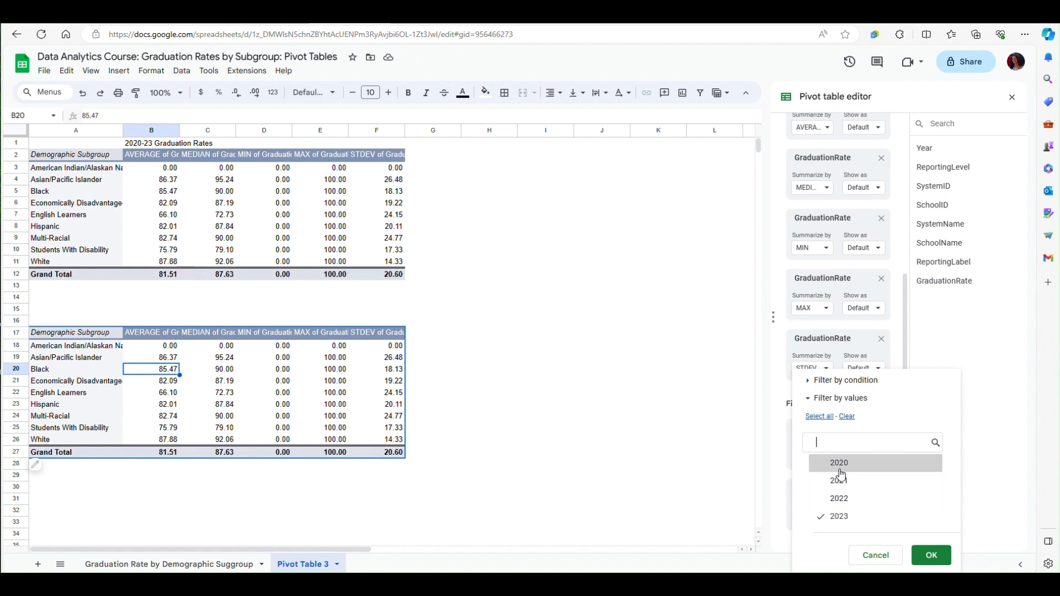
{"action": "left_click", "coordinate": [840, 473]}
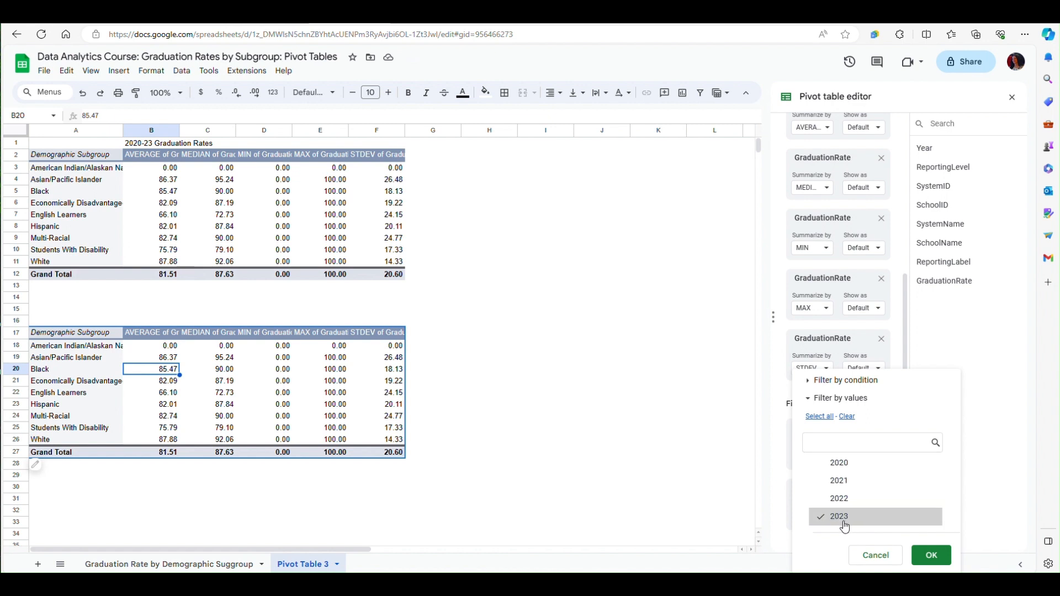
{"action": "left_click", "coordinate": [932, 555]}
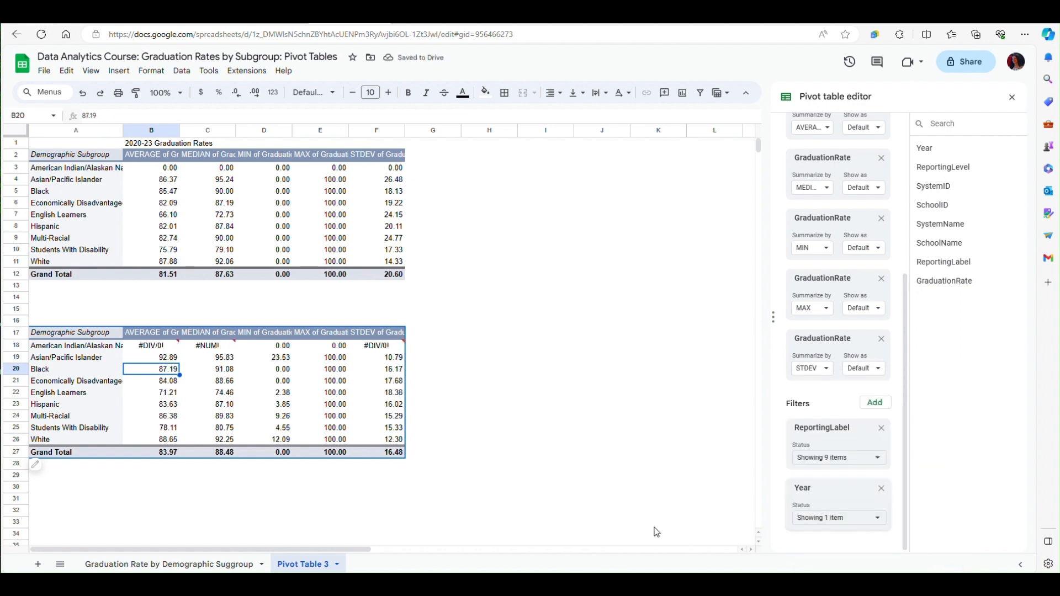
- Copy the title in B1 and paste it into B16 above the duplicated pivot table
{"action": "mouse_move", "coordinate": [178, 354]}
{"action": "left_click", "coordinate": [137, 146]}
{"action": "right_click", "coordinate": [137, 146]}
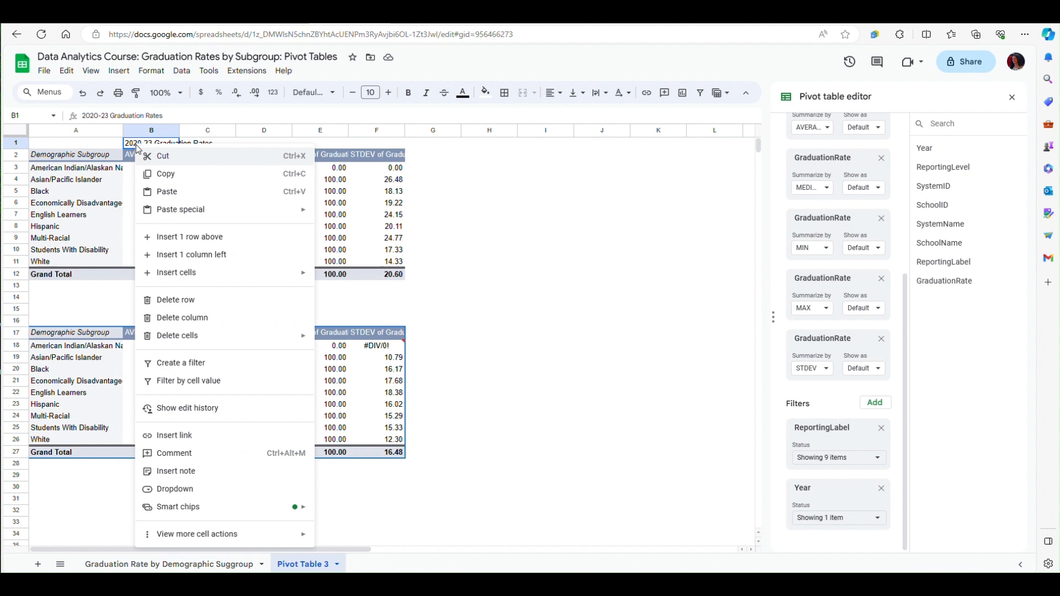
{"action": "left_click", "coordinate": [157, 175]}
{"action": "left_click", "coordinate": [130, 319]}
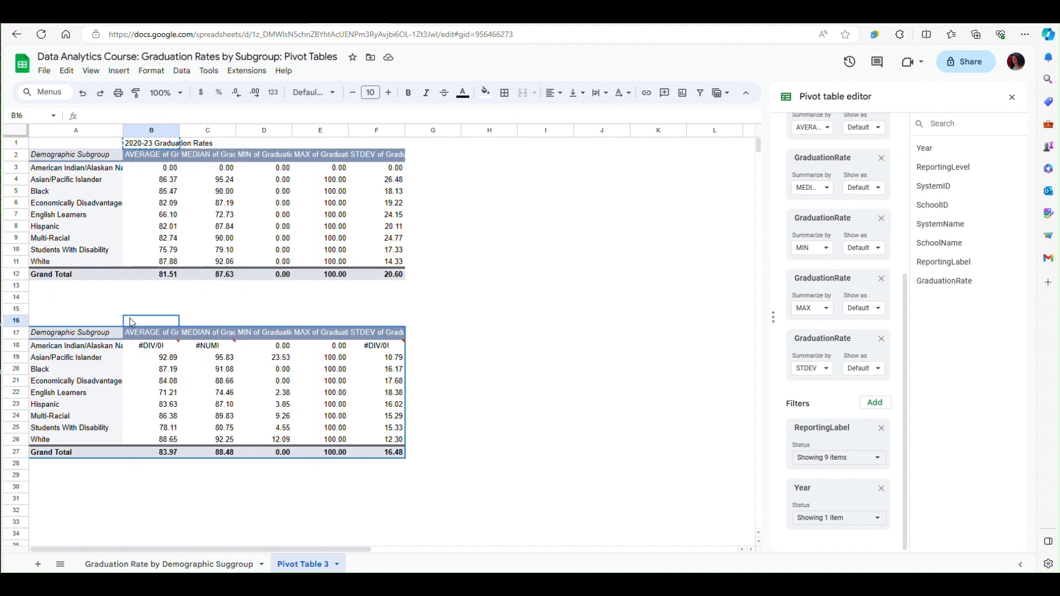
{"action": "right_click", "coordinate": [131, 319]}
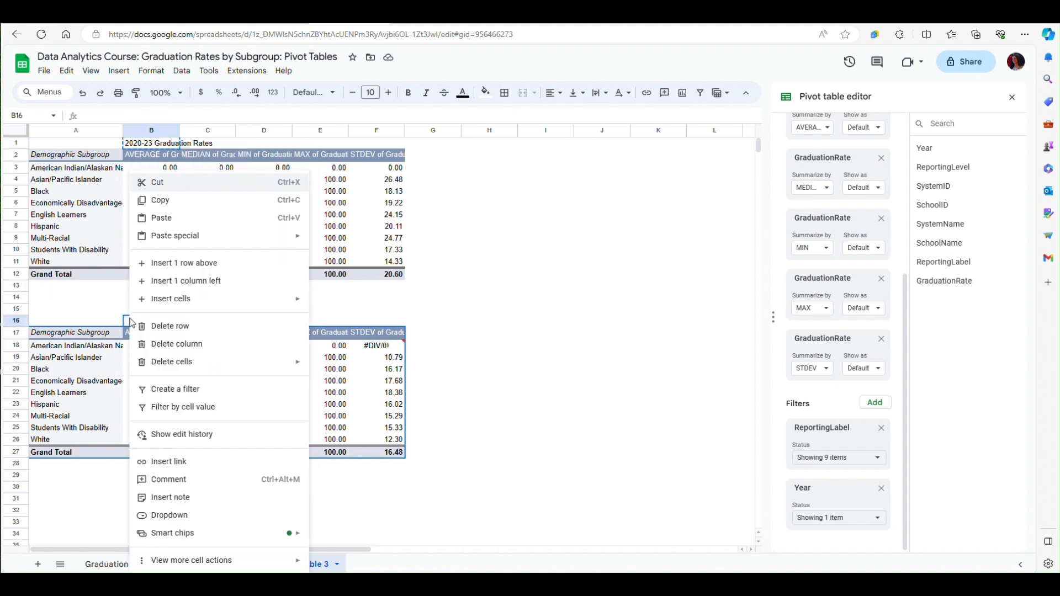
{"action": "left_click", "coordinate": [167, 223]}
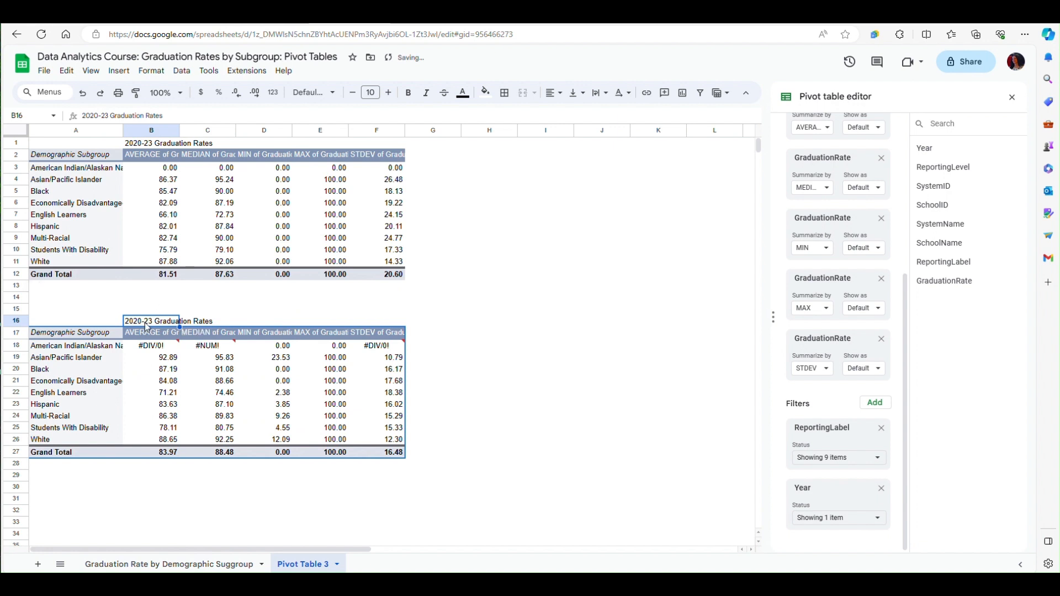
- Edit the pasted title in B16 to read "2023 Graduation Rates"
{"action": "double_click", "coordinate": [145, 322]}
{"action": "key", "text": "BackSpace"}
{"action": "key", "text": "BackSpace"}
{"action": "key", "text": "BackSpace"}
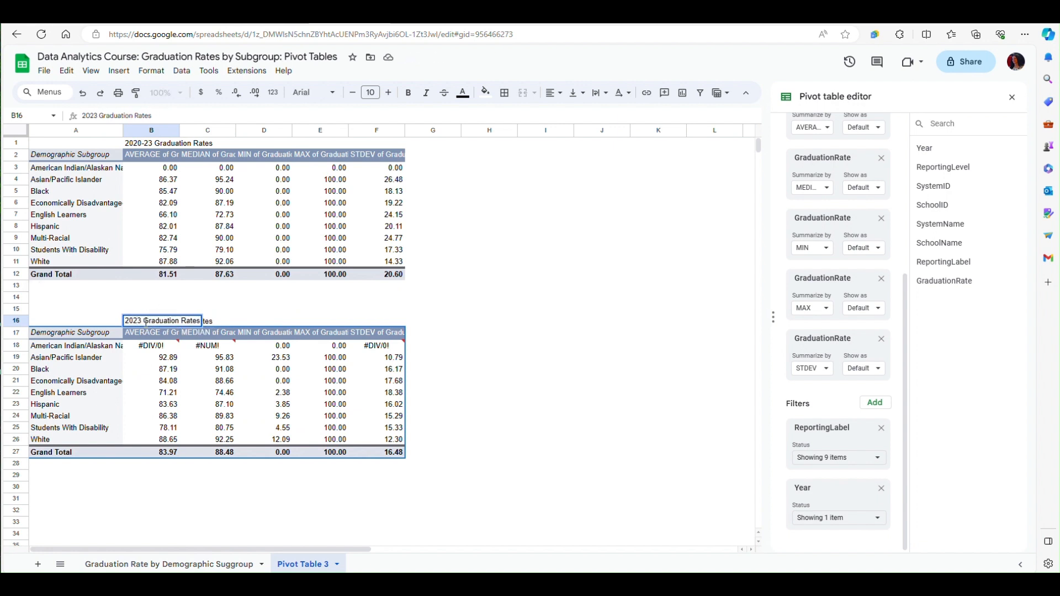
{"action": "left_click", "coordinate": [200, 487]}
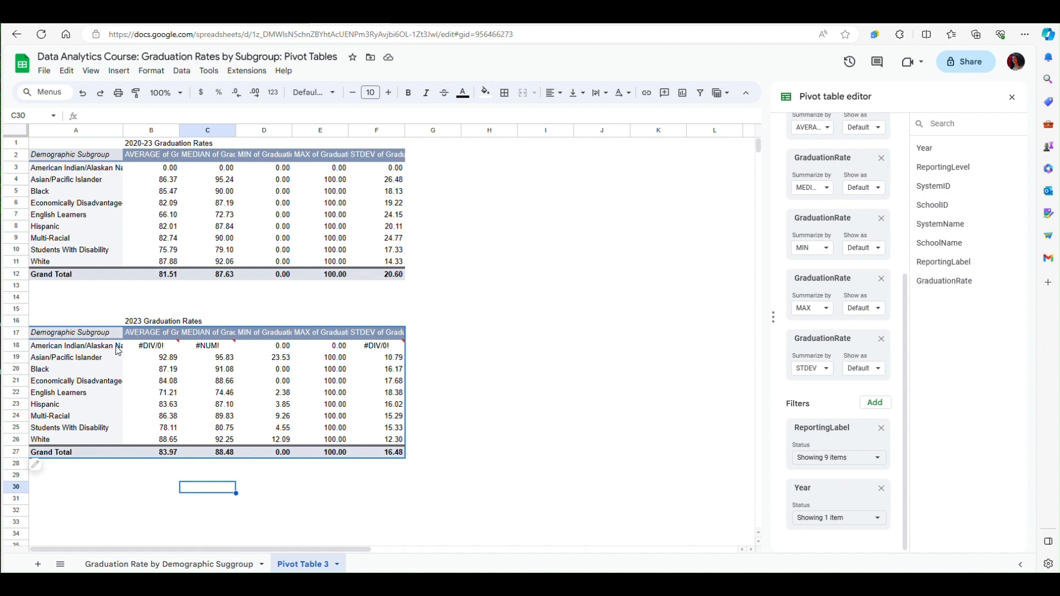
- Exclude "American Indian/Alaskan Native" from the 2023 pivot table's ReportingLabel filter
{"action": "mouse_move", "coordinate": [141, 350]}
{"action": "left_click", "coordinate": [878, 460]}
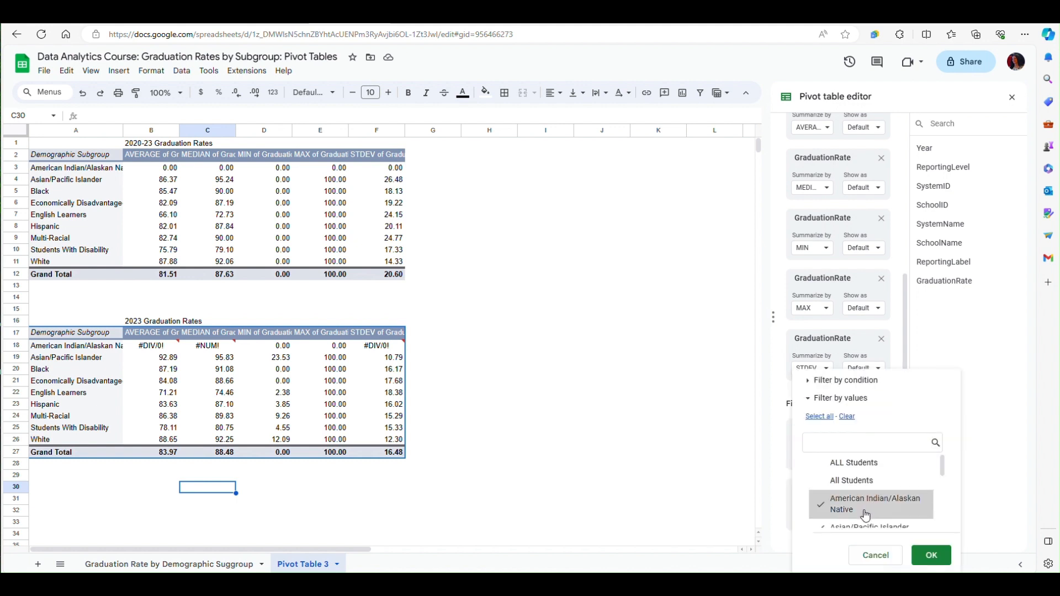
{"action": "left_click", "coordinate": [829, 510]}
{"action": "left_click", "coordinate": [932, 562]}
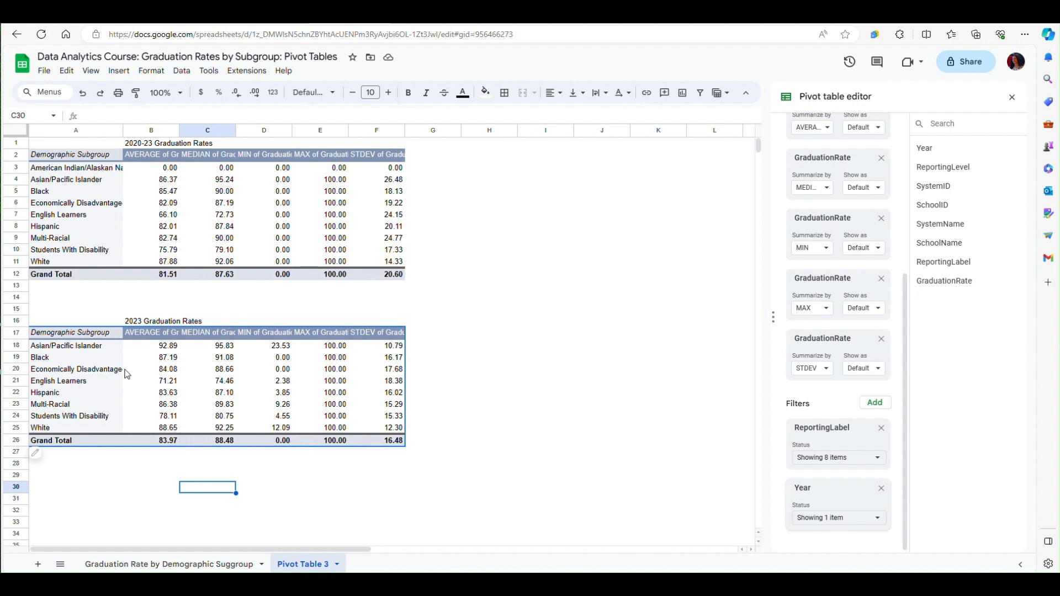
- Insert a chart of average graduation rate by demographic subgroup from the 2023 data in A17:B25
{"action": "left_click_drag", "start_coordinate": [48, 335], "coordinate": [154, 430]}
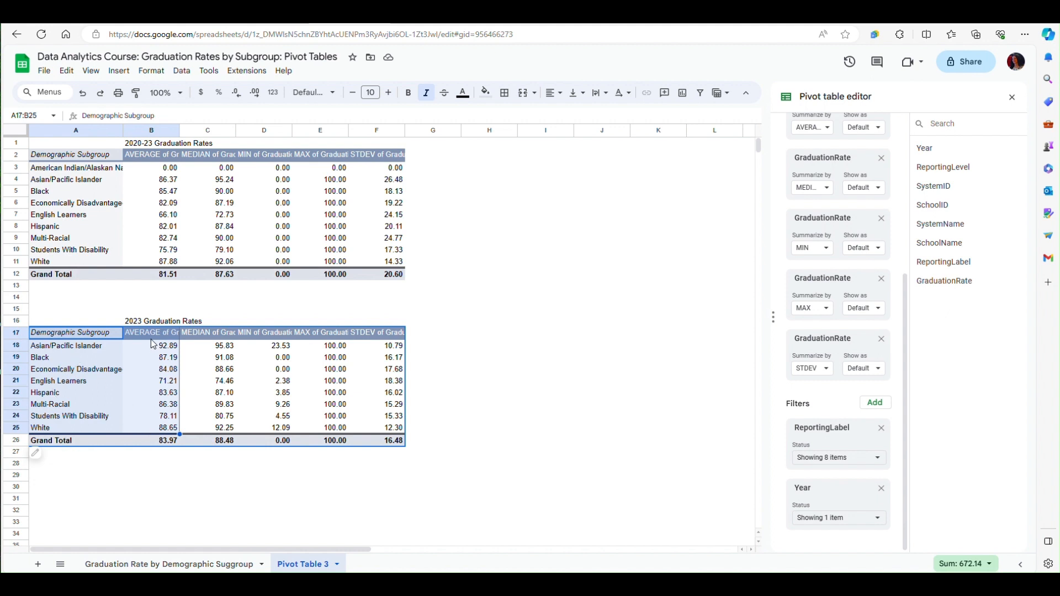
{"action": "left_click", "coordinate": [119, 71]}
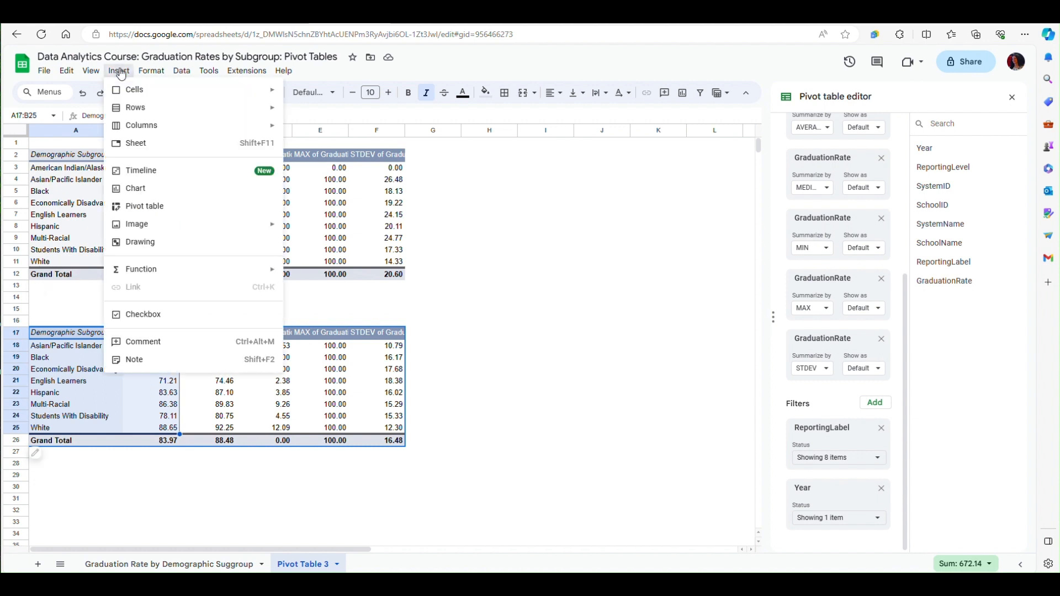
{"action": "left_click", "coordinate": [138, 190]}
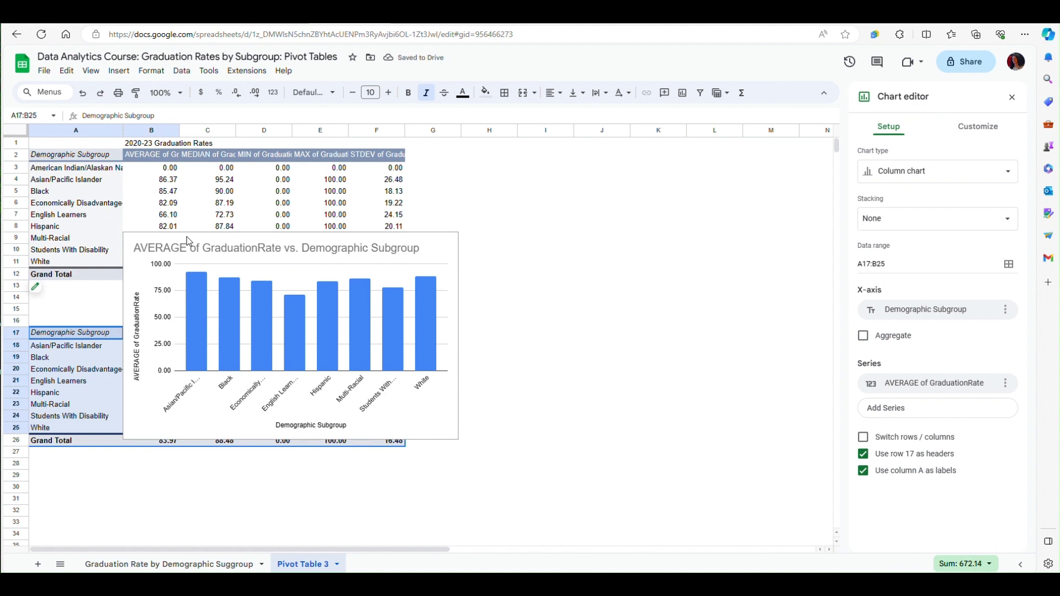
- Move the chart to the empty area beside the pivot tables and enlarge its width and height
{"action": "left_click", "coordinate": [232, 240]}
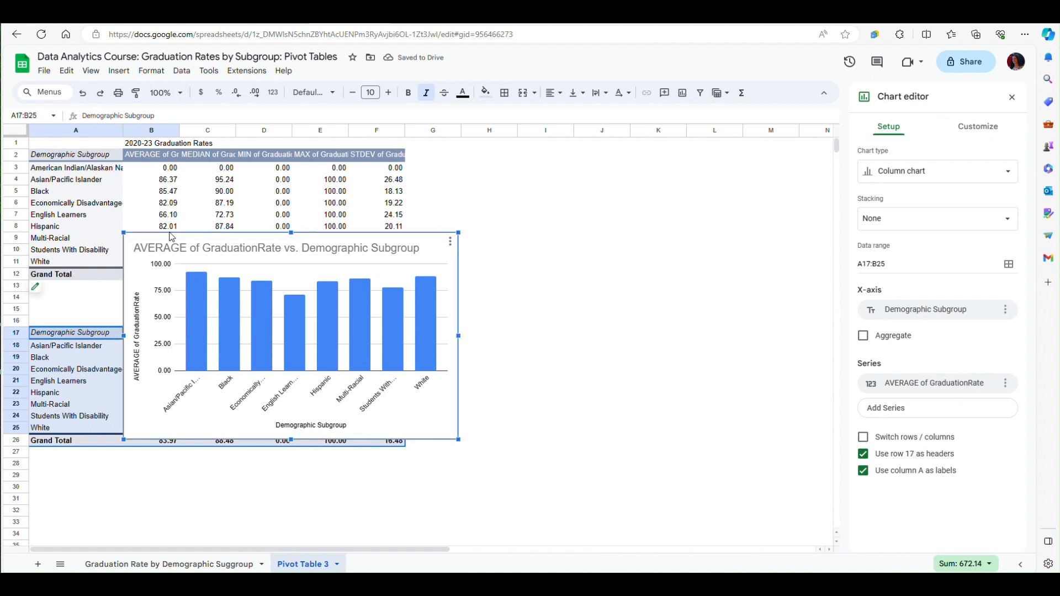
{"action": "left_click_drag", "start_coordinate": [153, 234], "coordinate": [469, 243]}
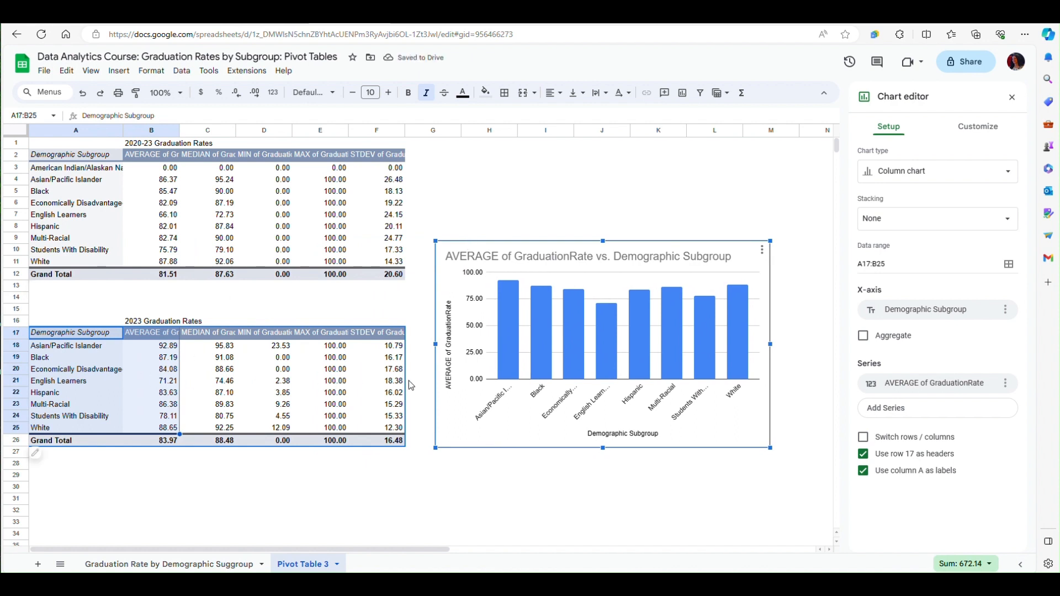
{"action": "left_click_drag", "start_coordinate": [770, 344], "coordinate": [819, 359]}
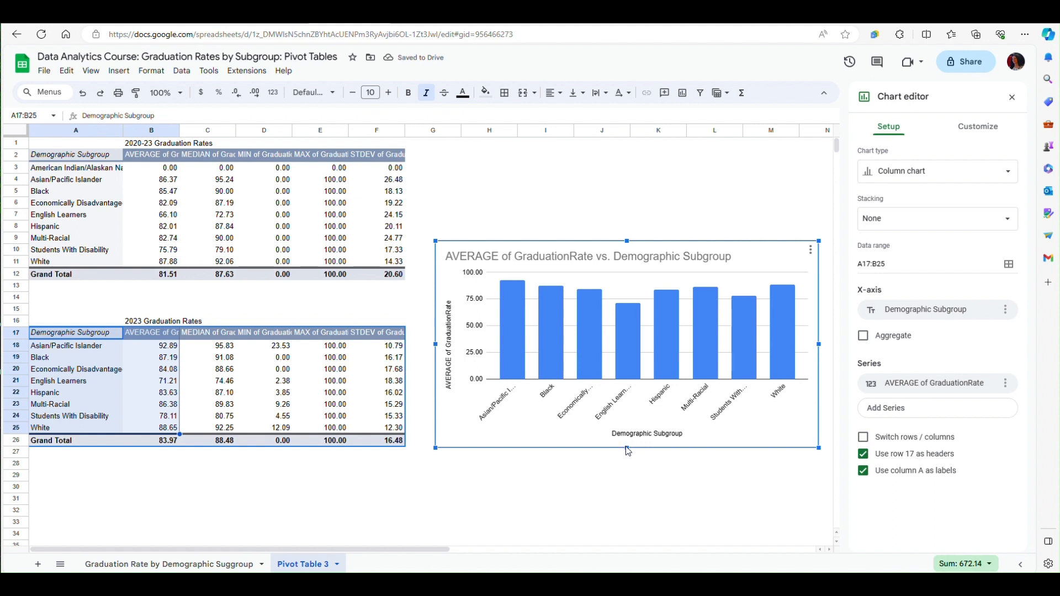
{"action": "left_click_drag", "start_coordinate": [626, 450], "coordinate": [635, 501]}
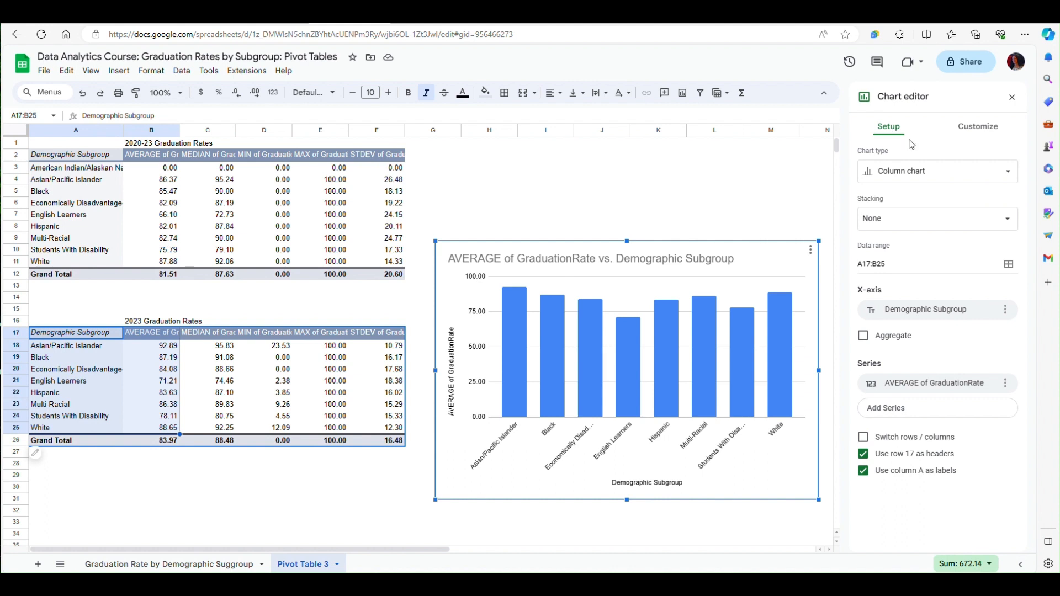
- Look through the chart types available for the column chart
{"action": "left_click", "coordinate": [1013, 174]}
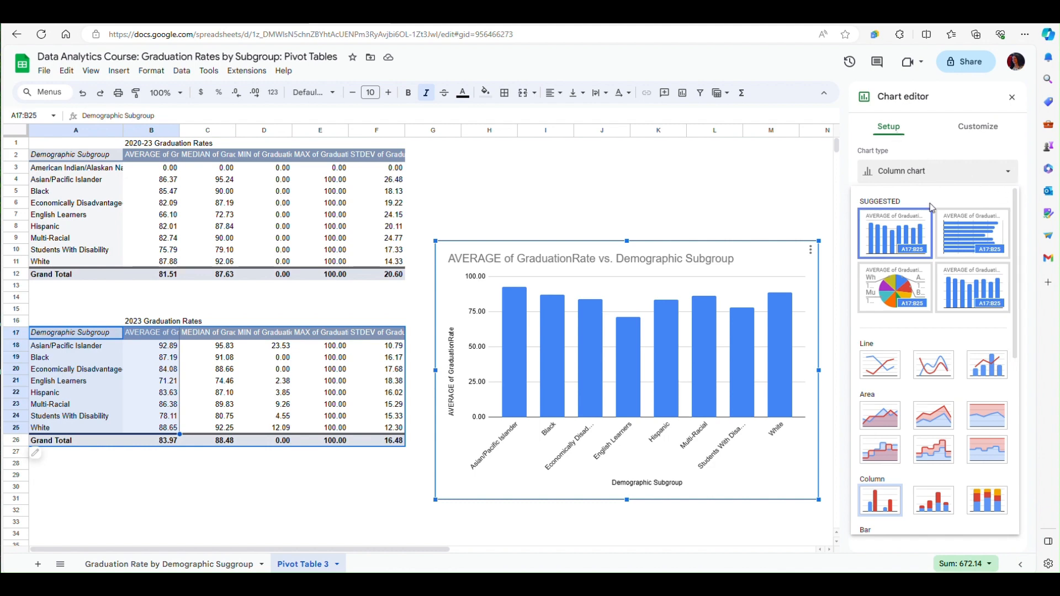
{"action": "left_click_drag", "start_coordinate": [1014, 233], "coordinate": [1030, 185]}
{"action": "left_click", "coordinate": [978, 127]}
- Edit the chart title, splitting "GraduationRate" into two words and removing "of" after "AVERAGE"
{"action": "left_click", "coordinate": [979, 128]}
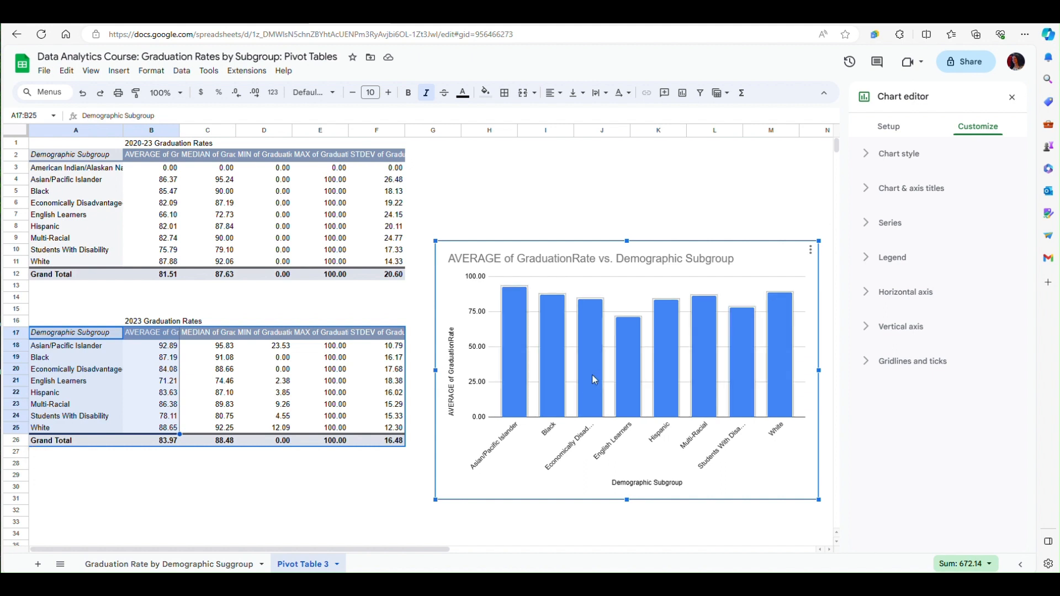
{"action": "left_click", "coordinate": [525, 257]}
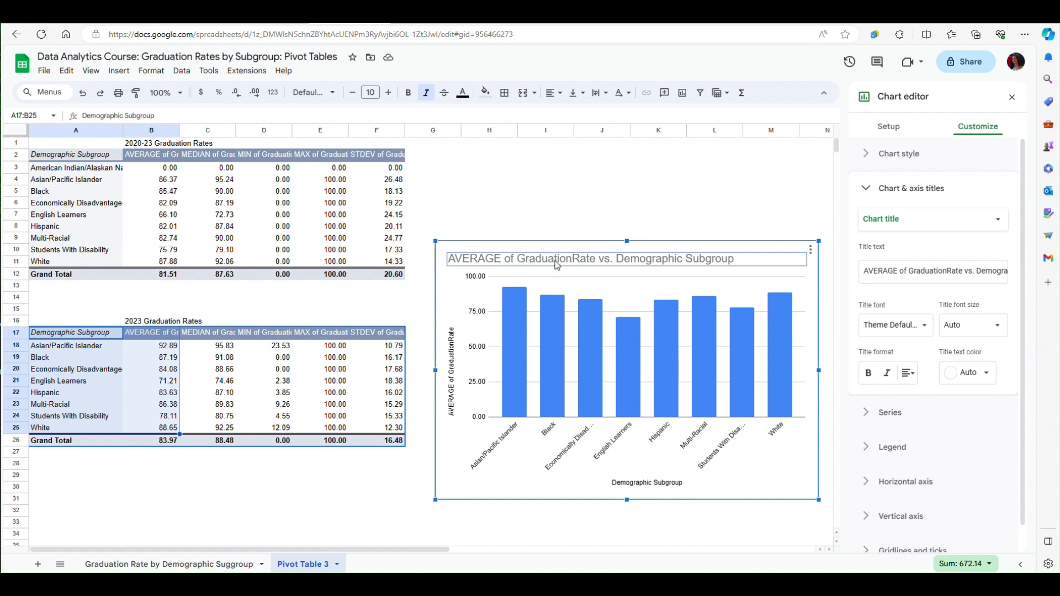
{"action": "double_click", "coordinate": [575, 262]}
{"action": "left_click", "coordinate": [574, 261]}
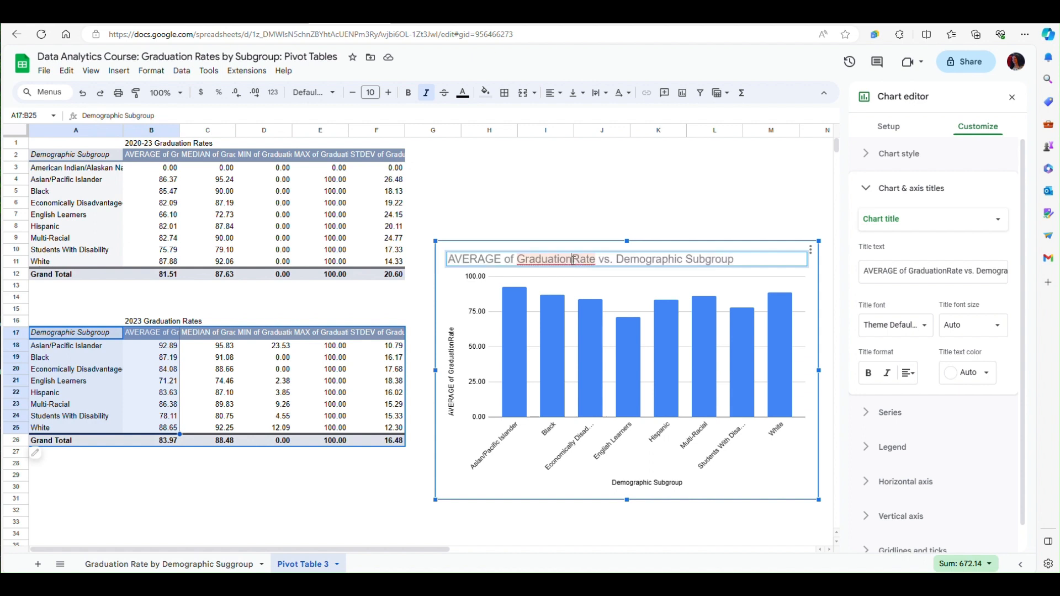
{"action": "left_click", "coordinate": [518, 259]}
{"action": "key", "text": "BackSpace"}
{"action": "key", "text": "BackSpace"}
{"action": "key", "text": "BackSpace"}
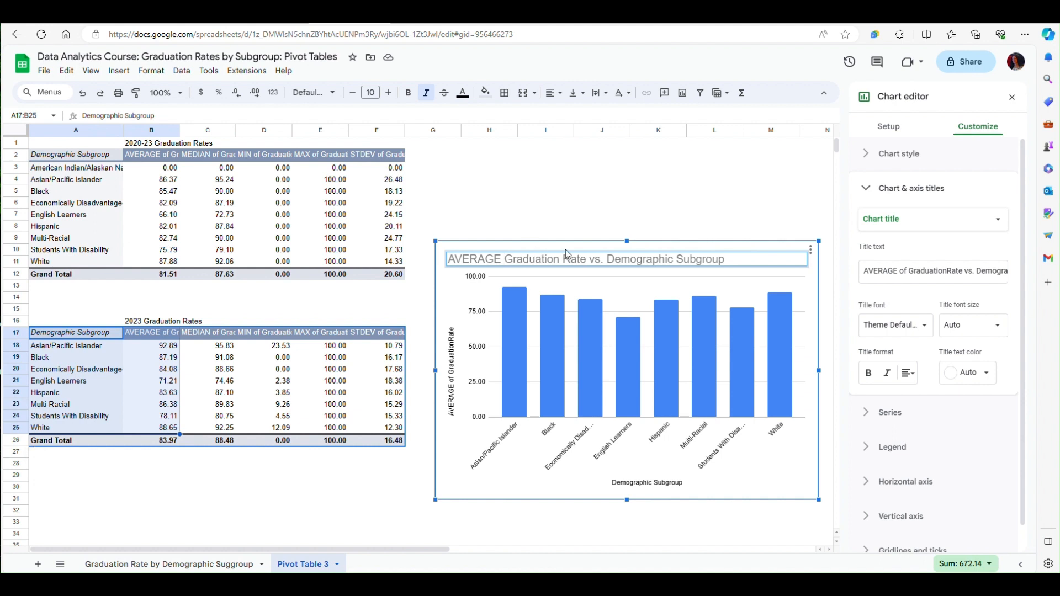
- Replace "vs." with "by" in the chart title so it reads "AVERAGE Graduation Rate by Demographic Subgroup"
{"action": "left_click", "coordinate": [606, 260]}
{"action": "key", "text": "BackSpace"}
{"action": "key", "text": "BackSpace"}
{"action": "key", "text": "BackSpace"}
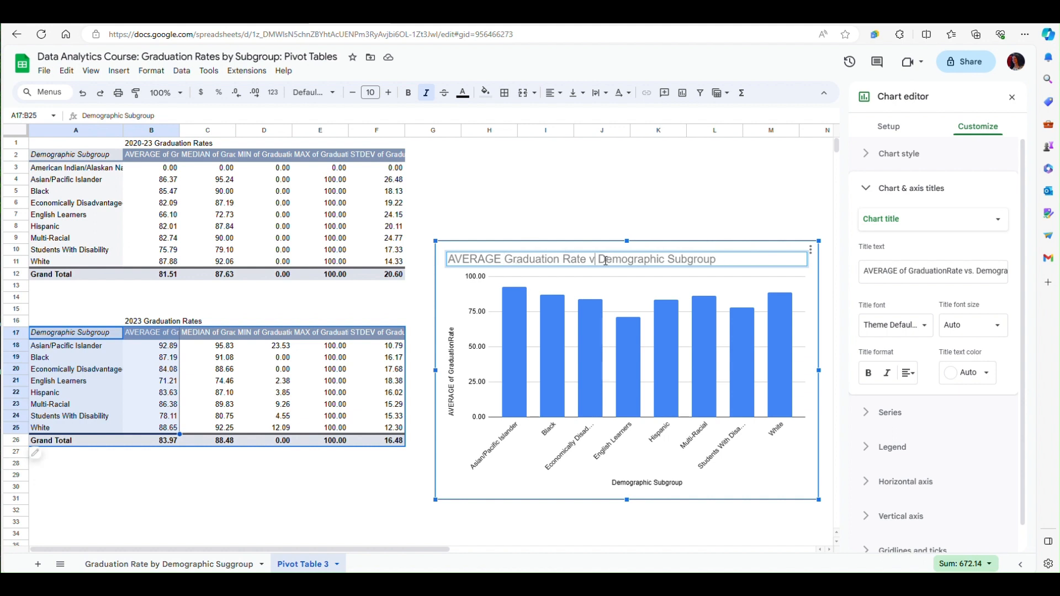
{"action": "type", "text": "by"}
- Add "2023" at the start of the chart title and close the pivot table editor
{"action": "left_click", "coordinate": [452, 262]}
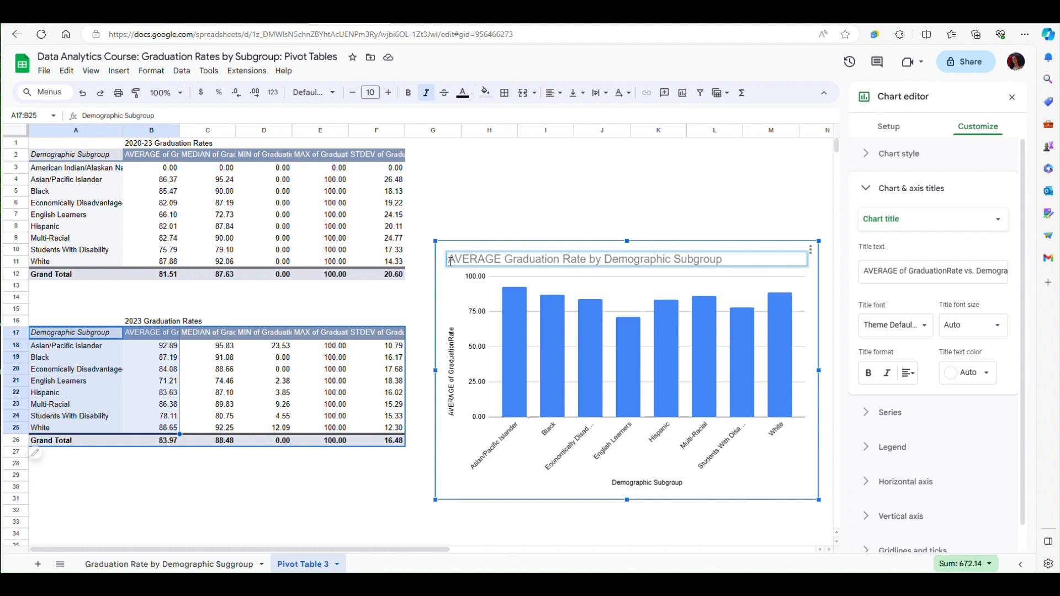
{"action": "type", "text": "2023"}
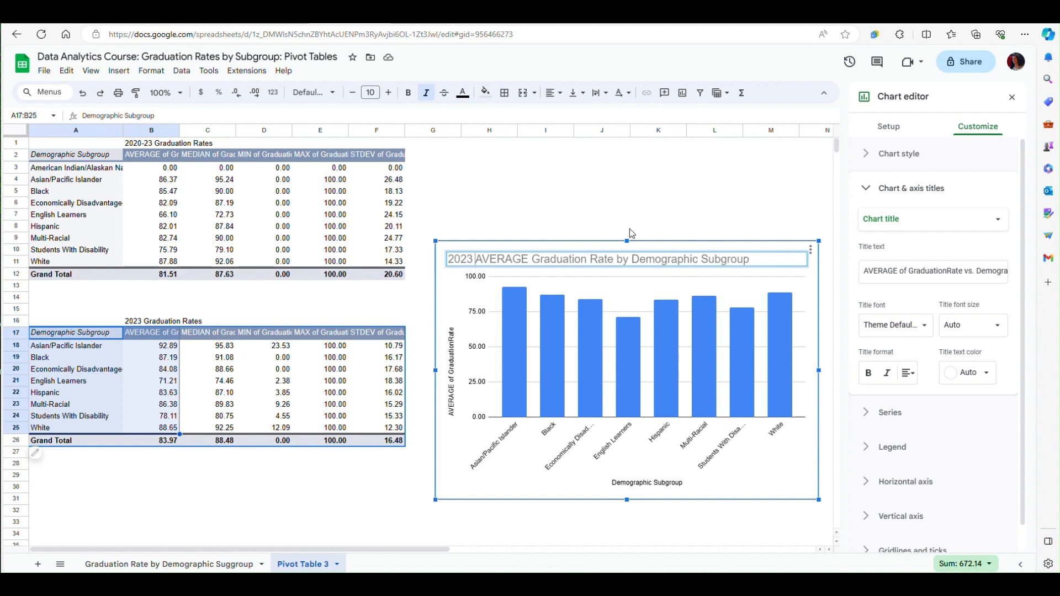
{"action": "left_click", "coordinate": [679, 214]}
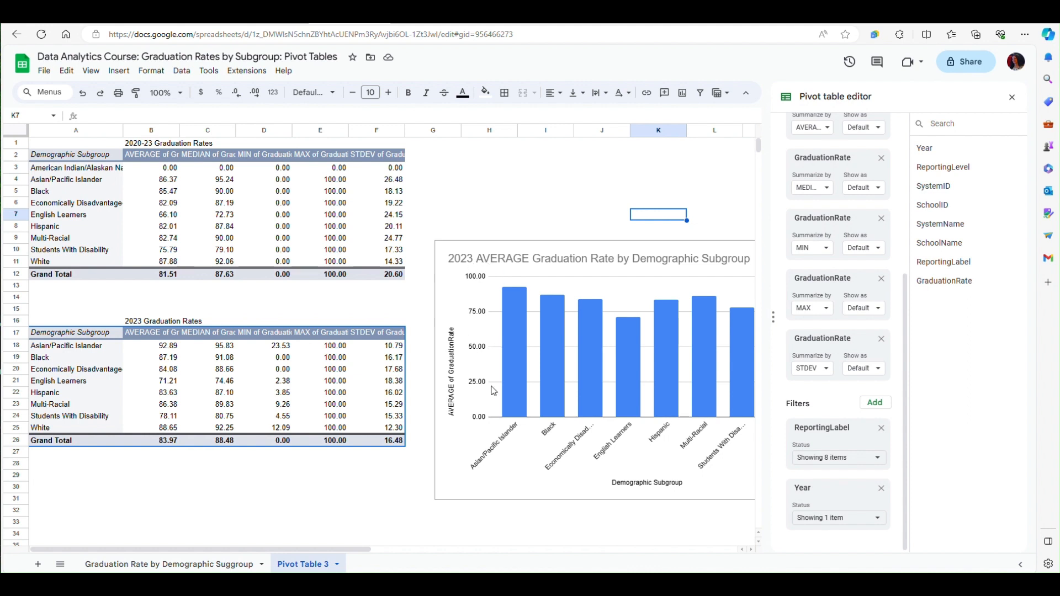
{"action": "left_click", "coordinate": [1013, 98]}
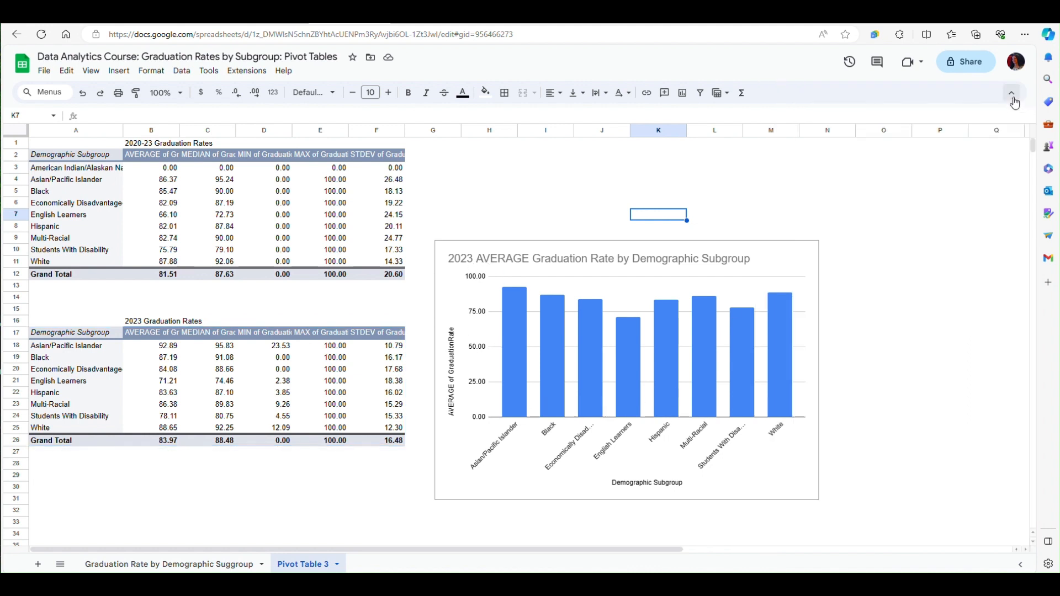